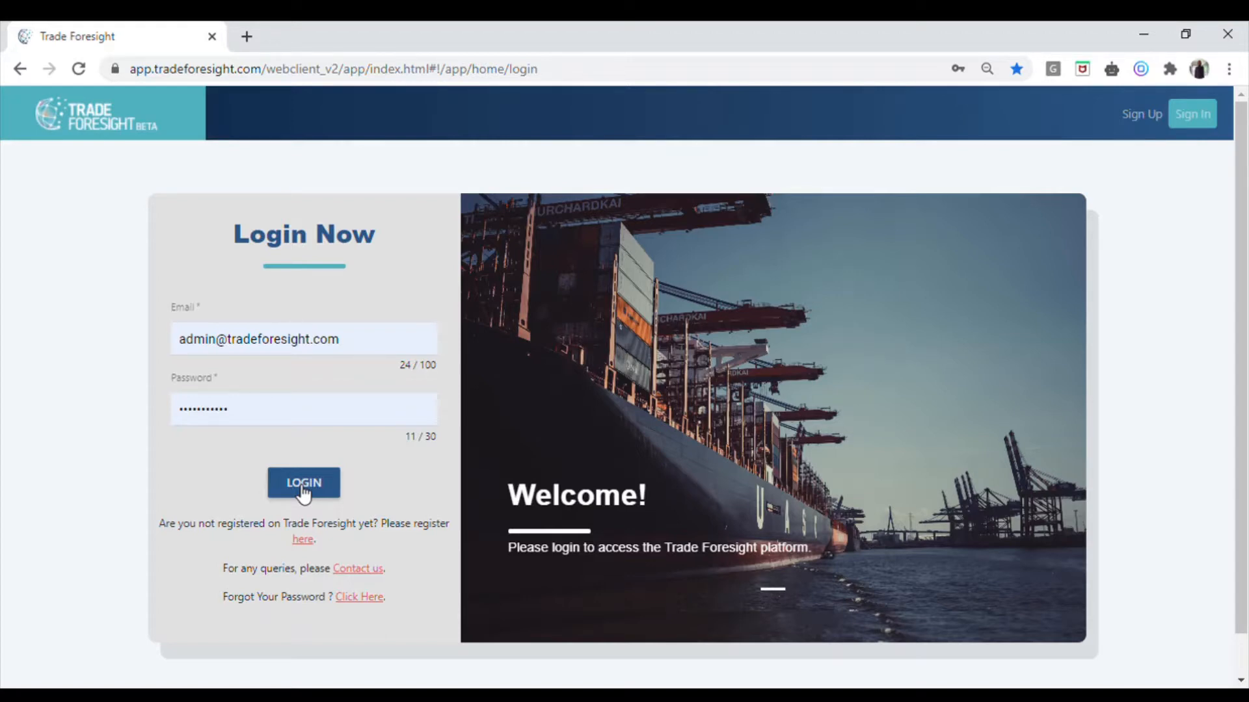
Step: Log in to Trade Foresight with the prefilled account credentials
click(303, 485)
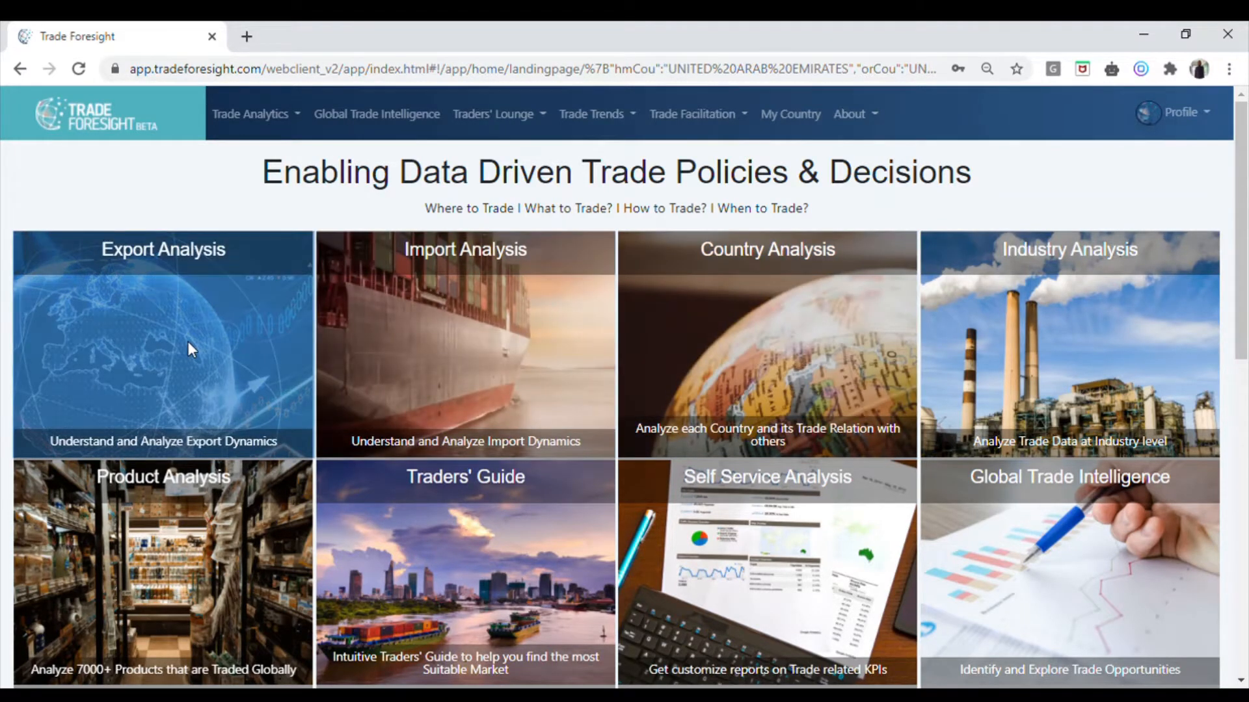
Step: View the Export Analysis page for the United Arab Emirates in 2020 and return to the landing page
click(188, 343)
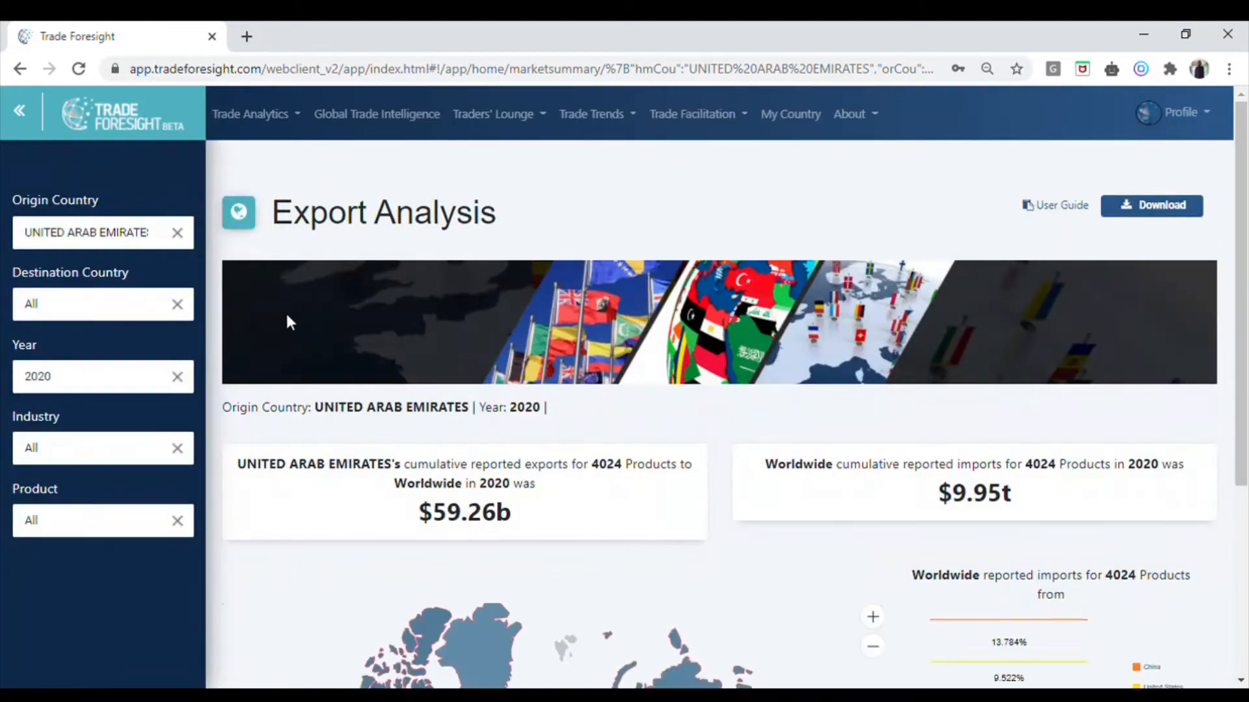
scroll(284, 315, down, 4)
scroll(282, 311, up, 4)
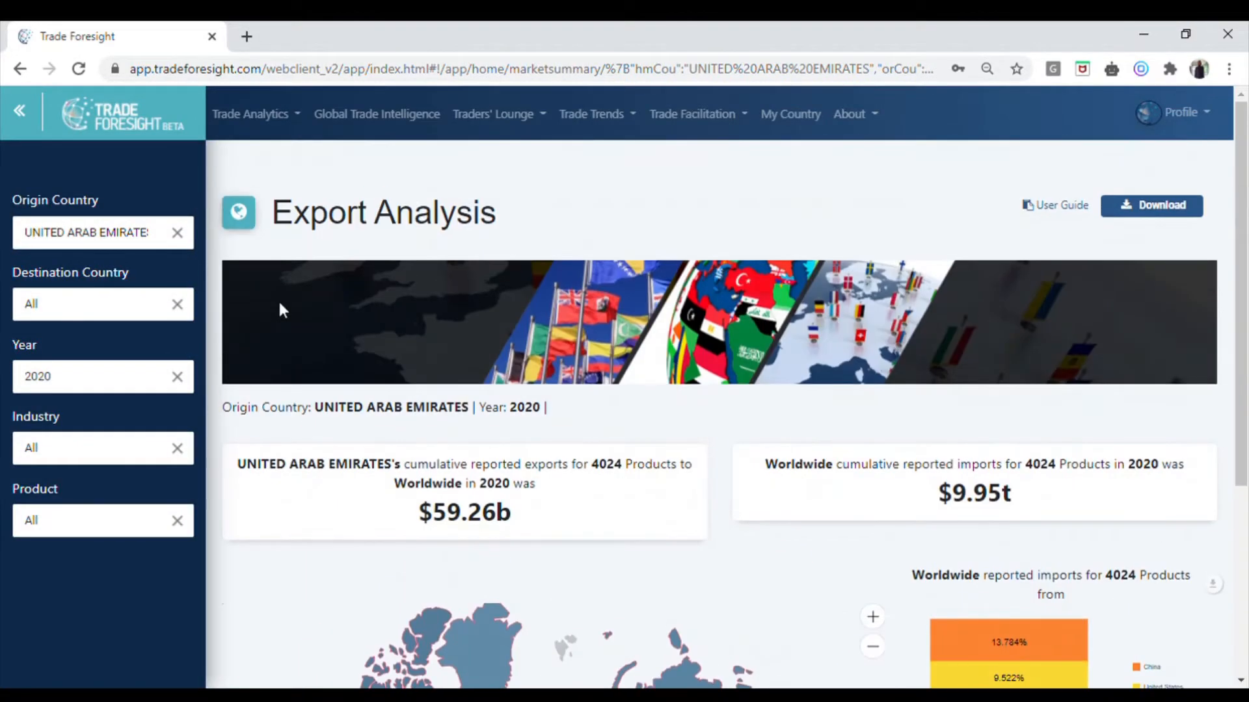
click(19, 69)
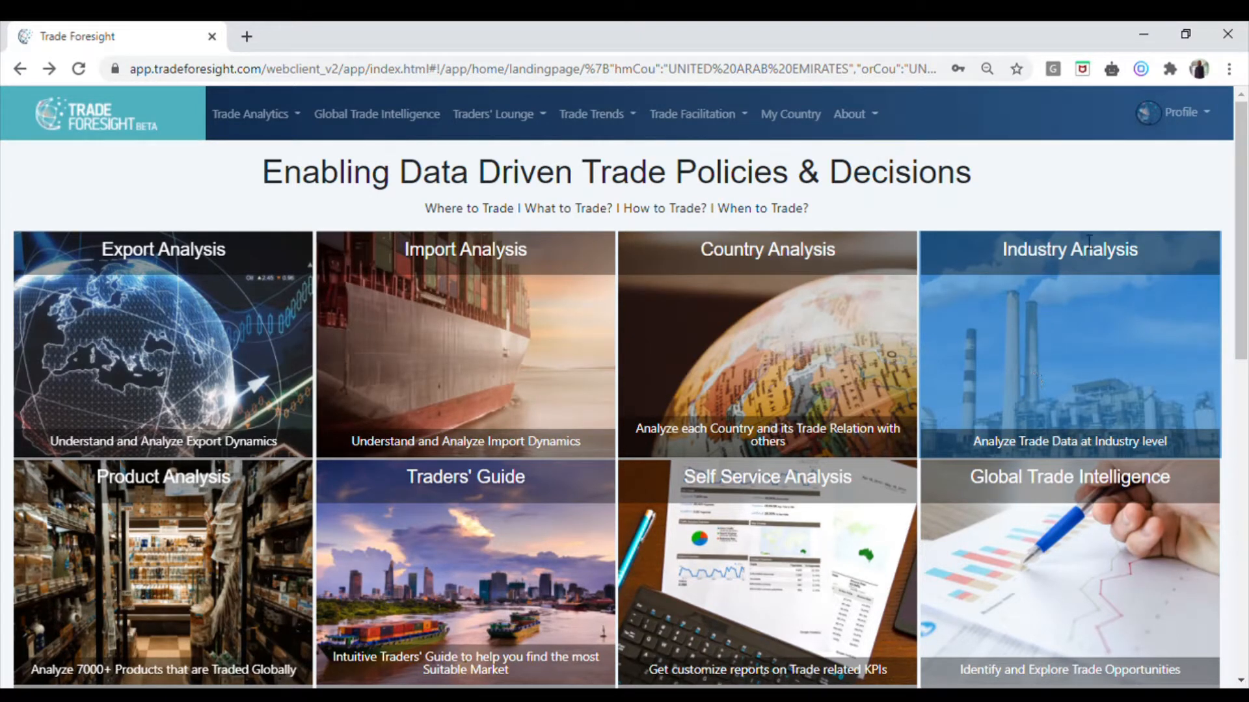
Step: Reset the page zoom to its default and open the Industry Analysis module
key(ctrl+0)
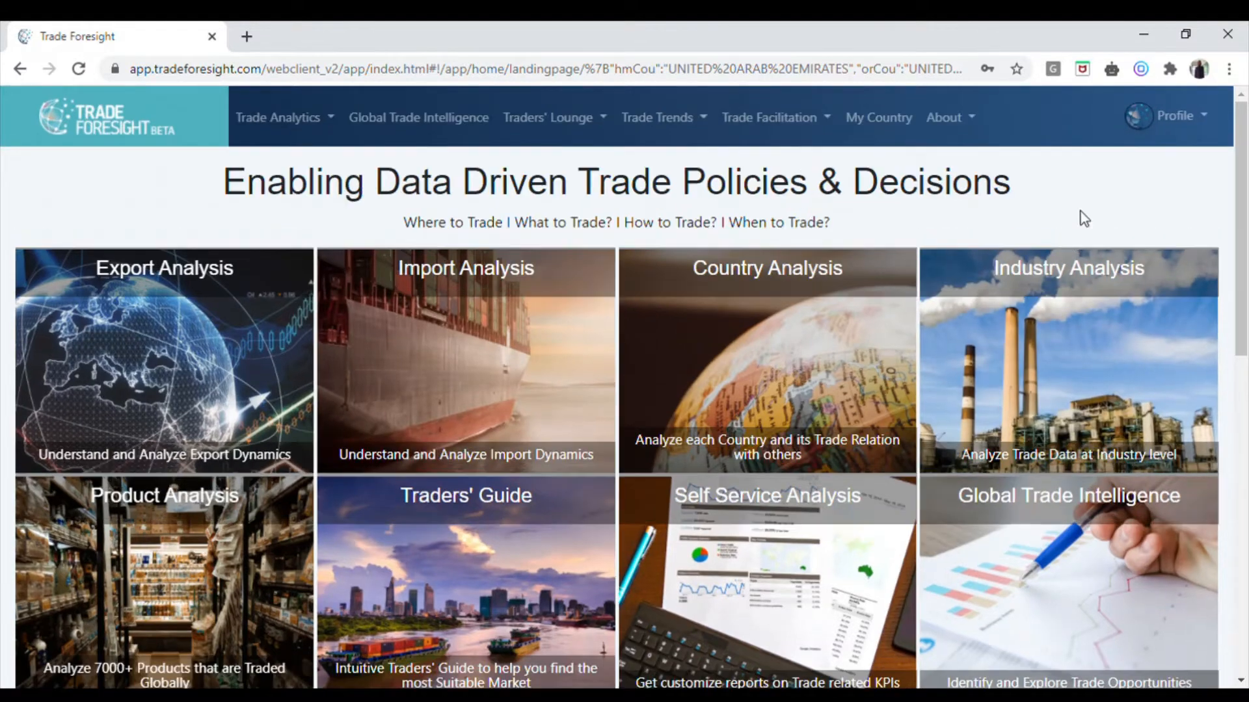
click(1072, 378)
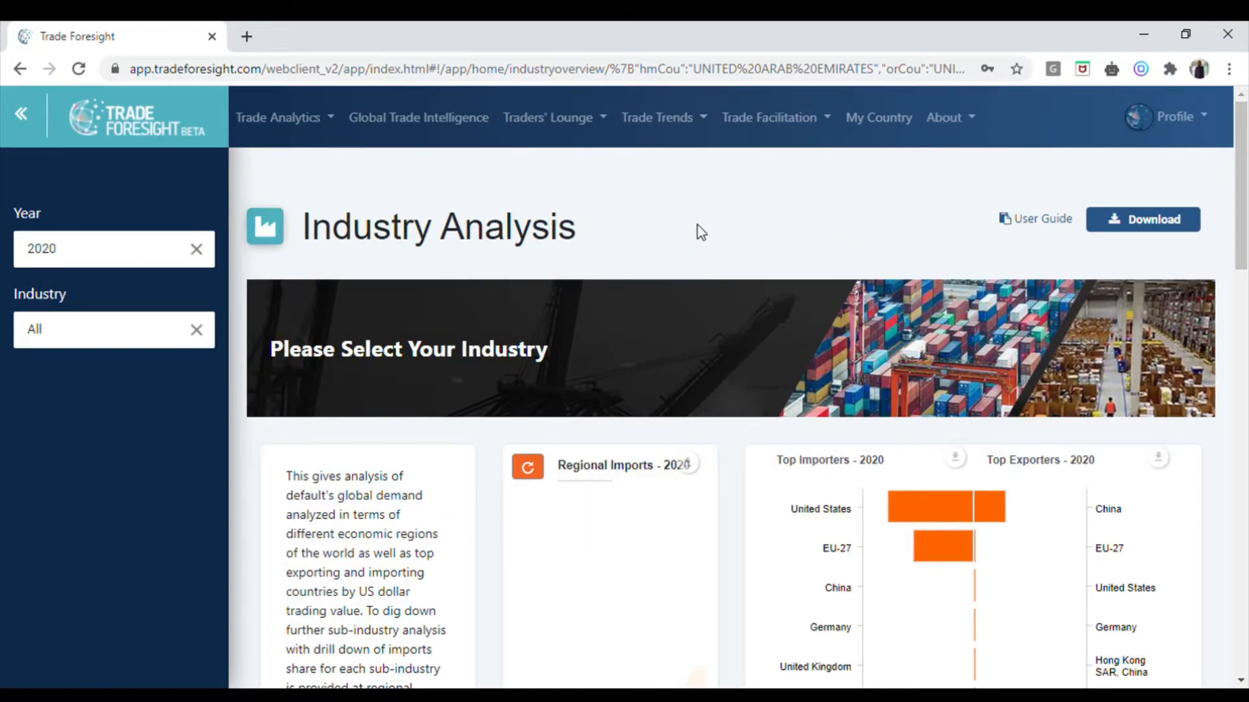
Step: Look through the Industry Analysis page for all industries in 2020, from the overview charts to the sub-industry section
scroll(705, 215, down, 15)
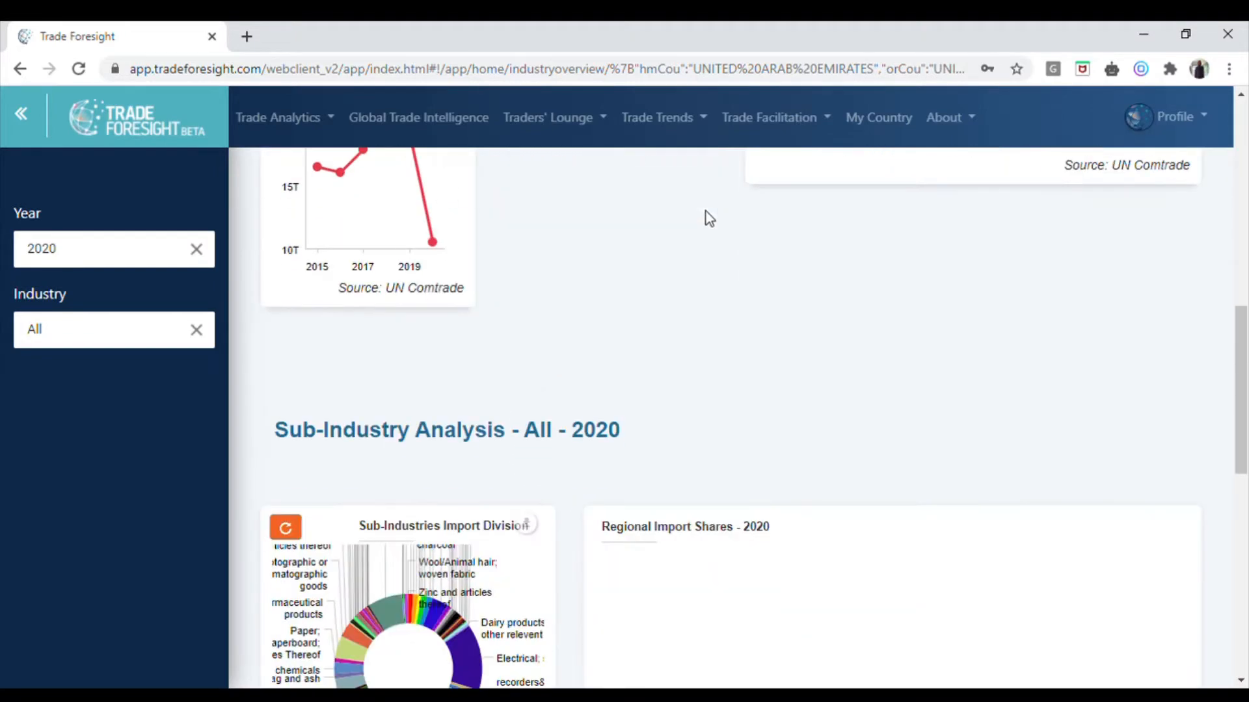
scroll(709, 218, down, 6)
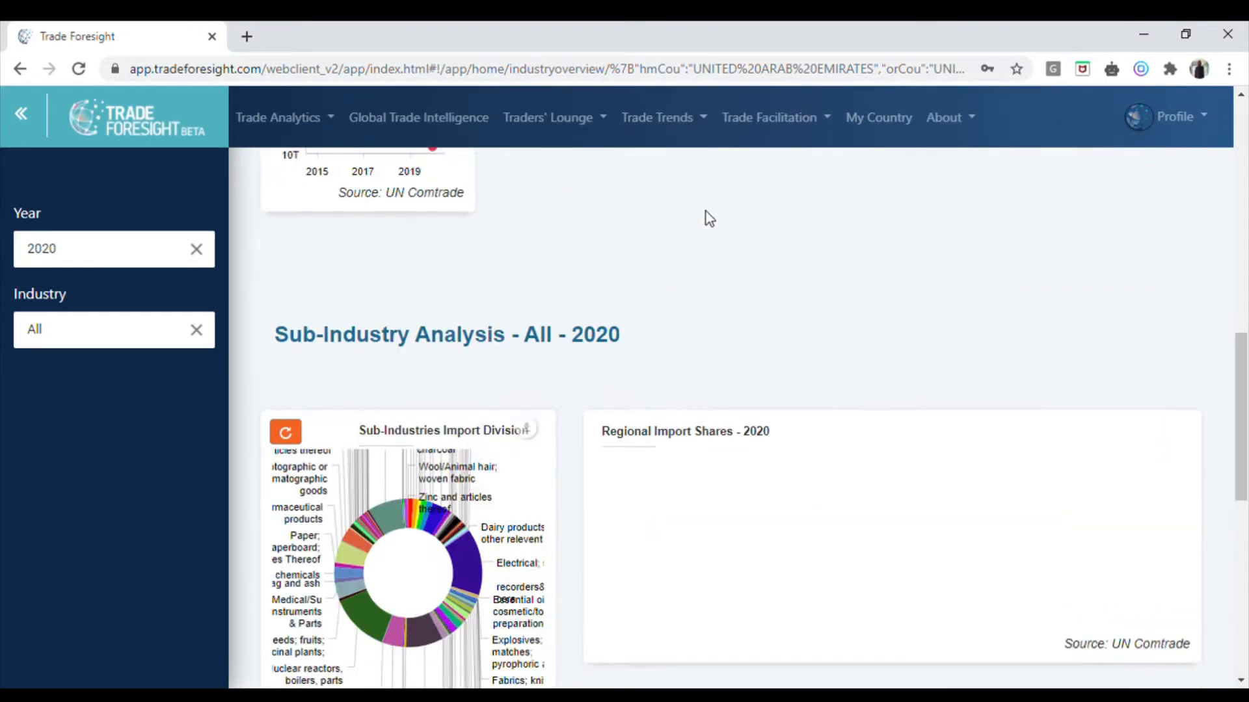
scroll(705, 212, up, 20)
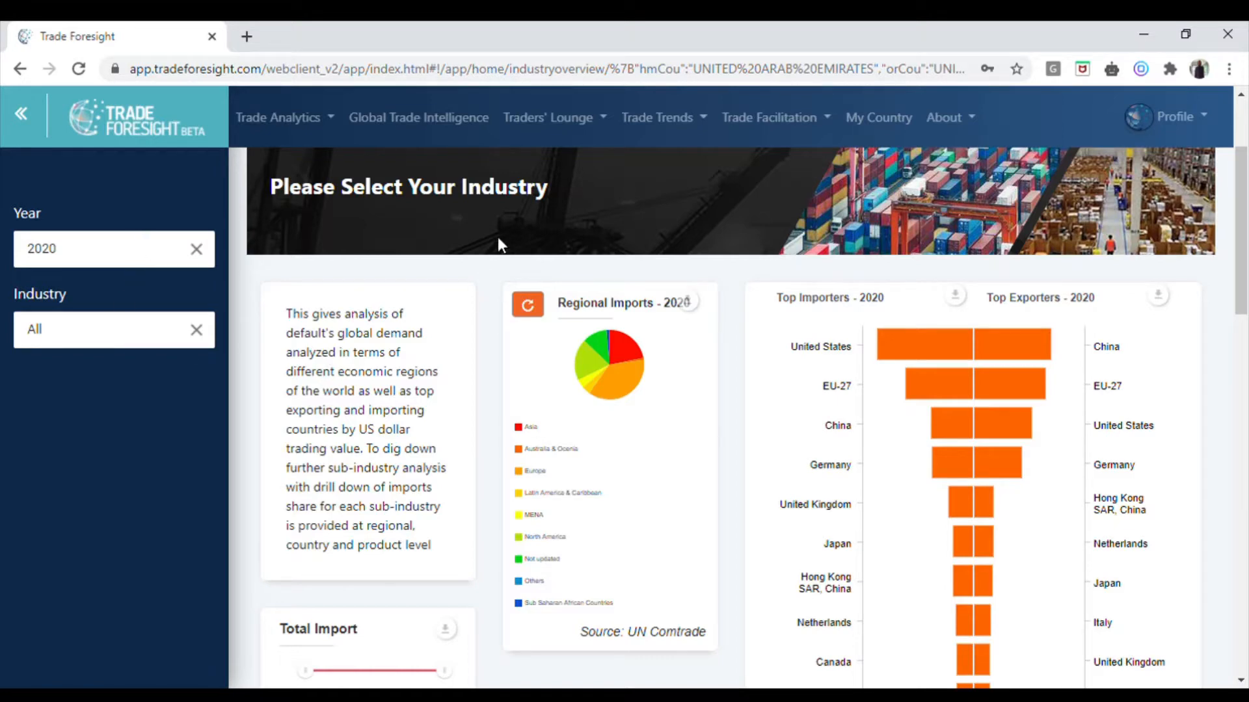
scroll(499, 238, down, 10)
scroll(498, 238, up, 7)
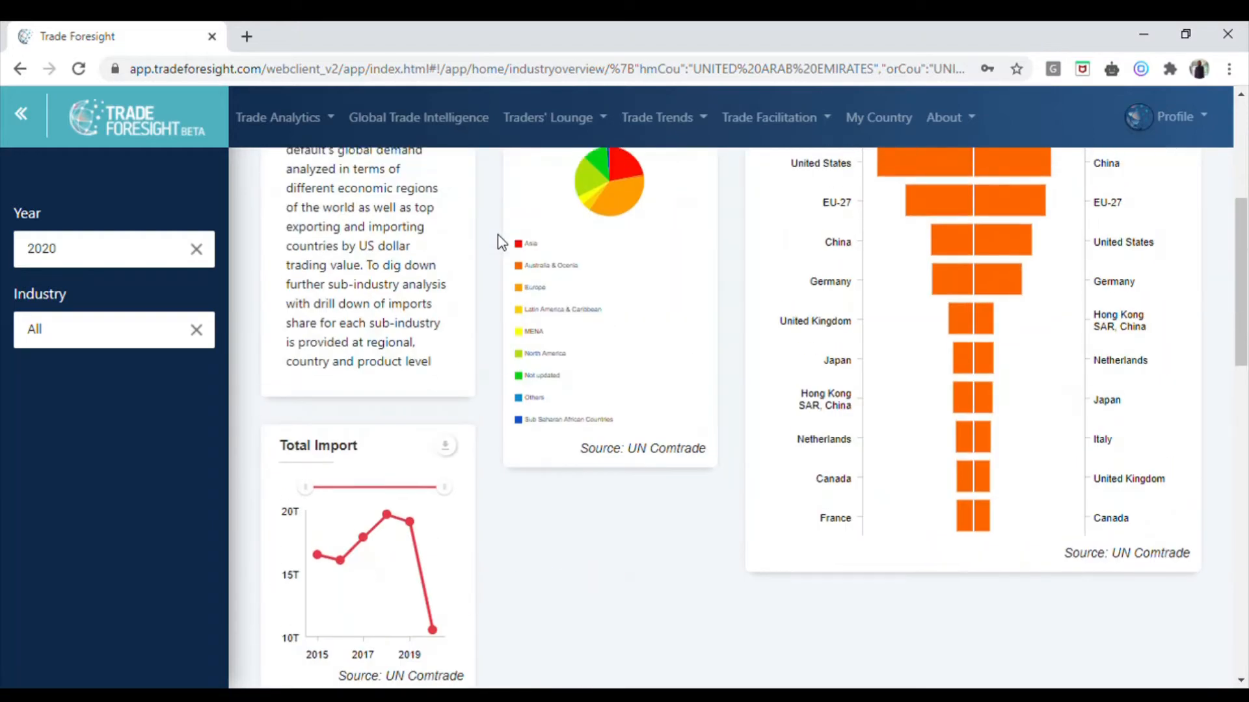
scroll(501, 242, up, 5)
scroll(501, 242, down, 4)
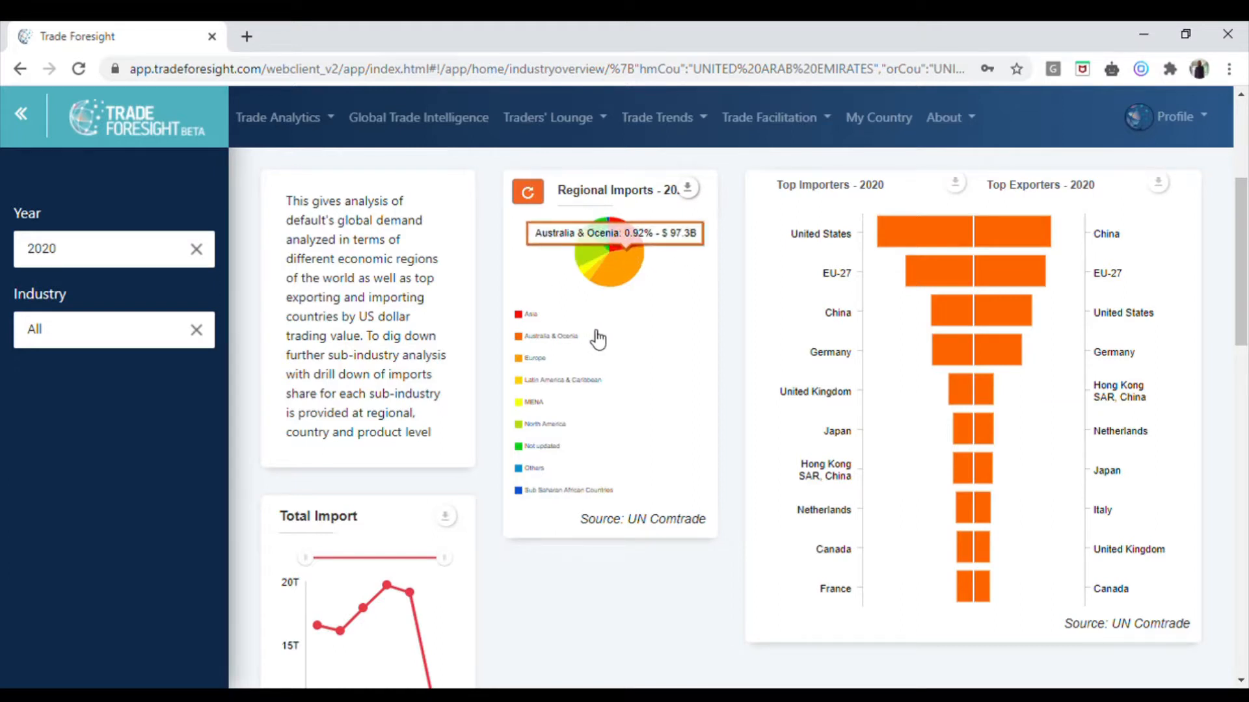
Step: Examine the regional import values, the top importers and exporters, and the yearly Total Import values
mouse_move(624, 274)
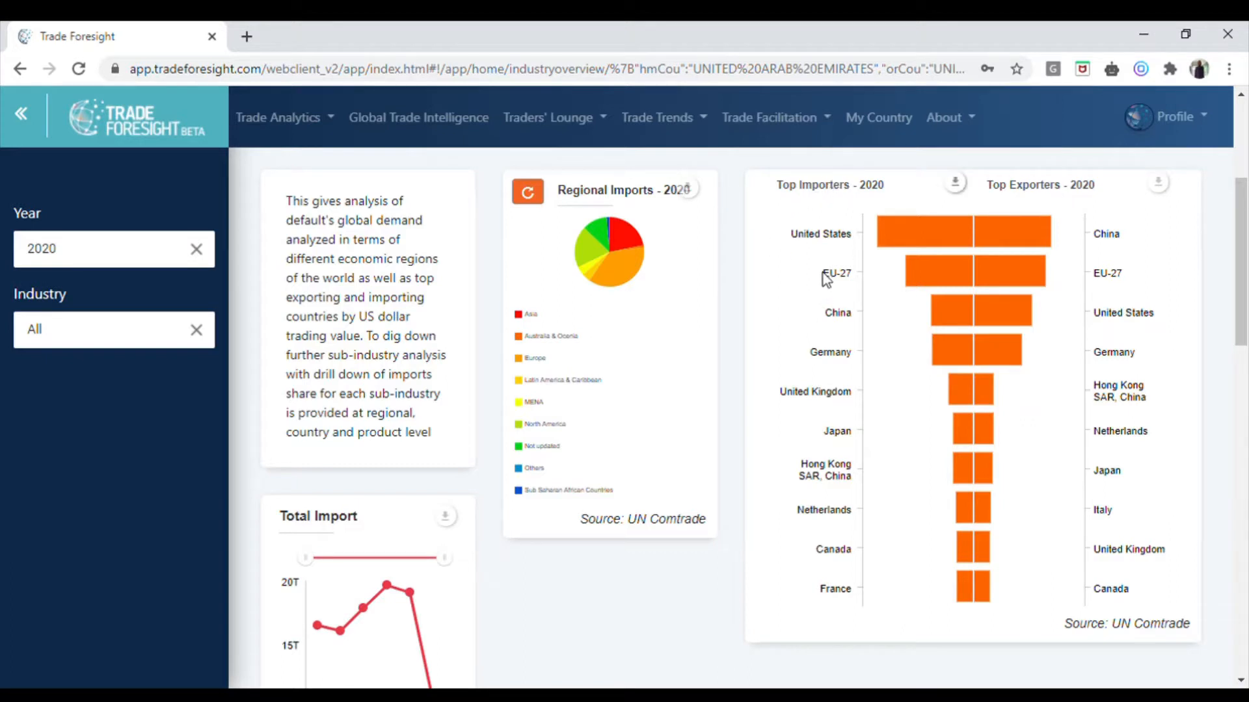
mouse_move(908, 240)
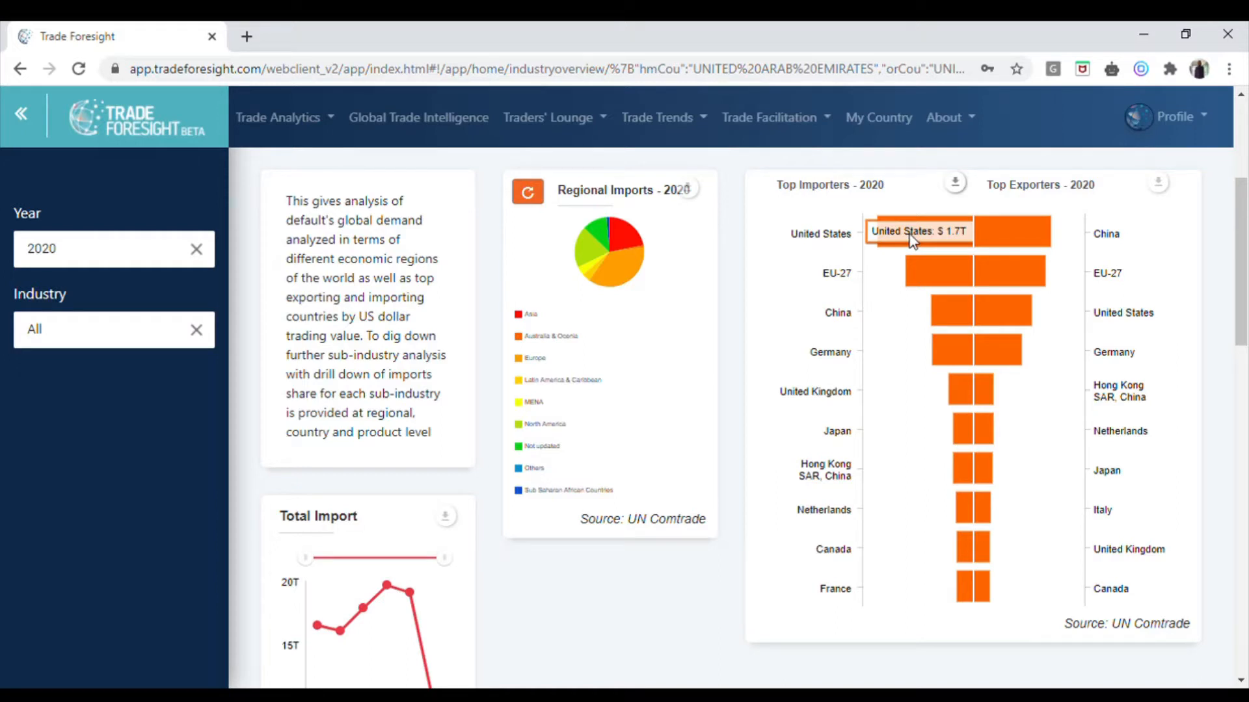
mouse_move(1019, 228)
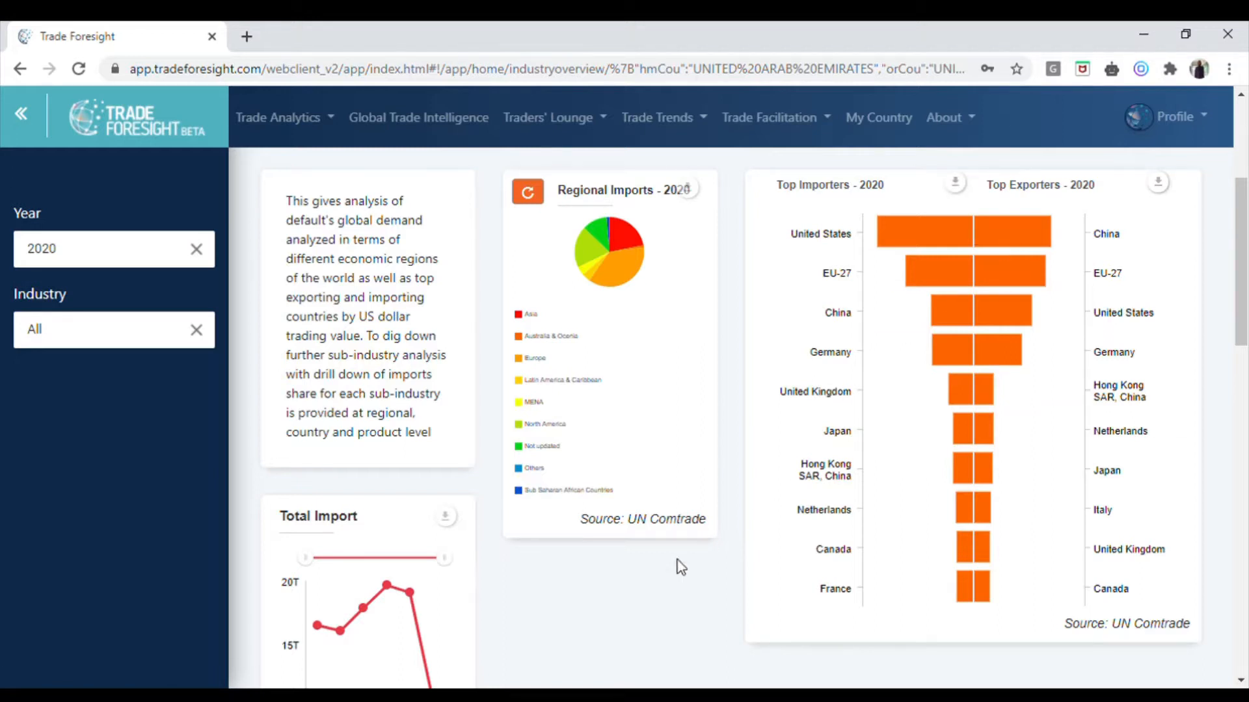
scroll(647, 552, down, 1)
scroll(651, 559, down, 3)
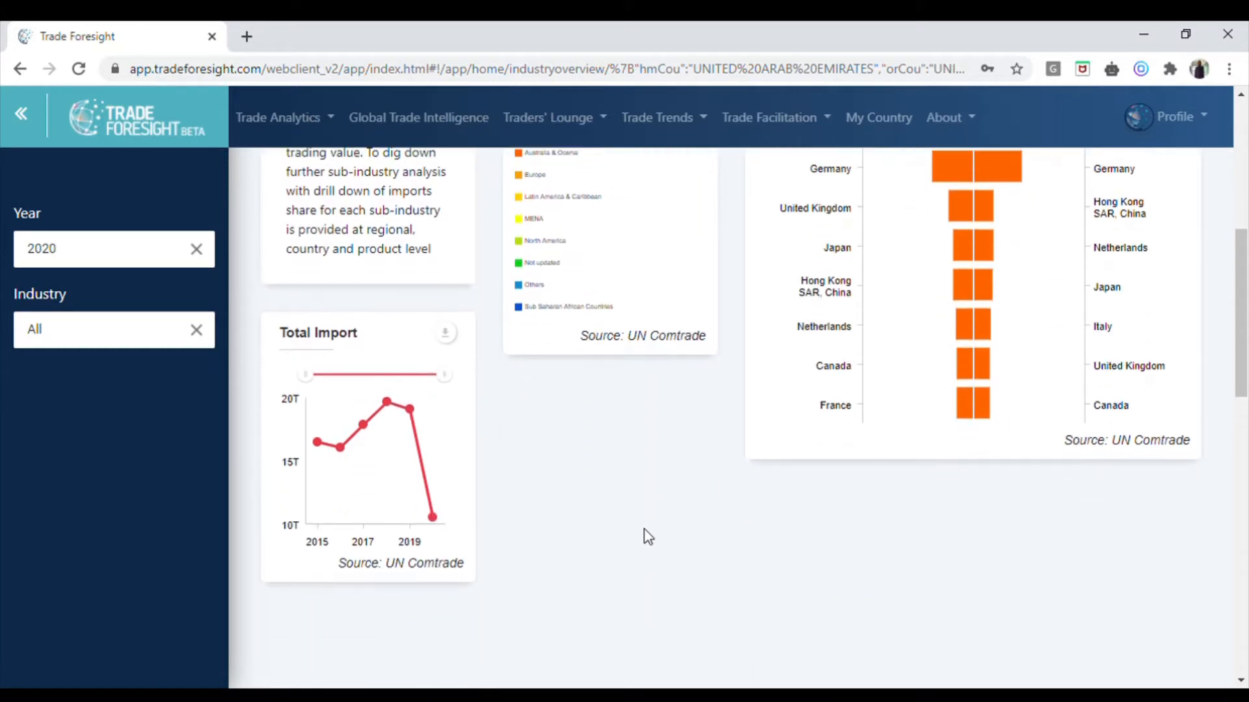
mouse_move(335, 440)
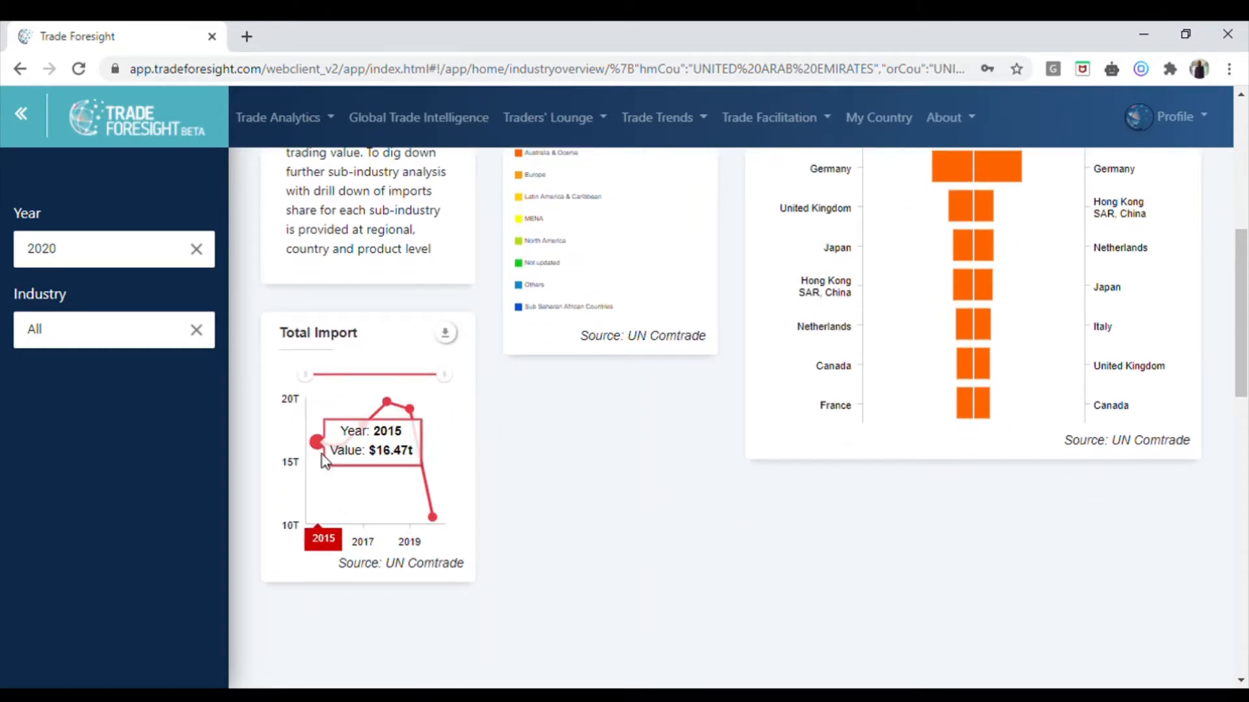
mouse_move(389, 417)
mouse_move(433, 518)
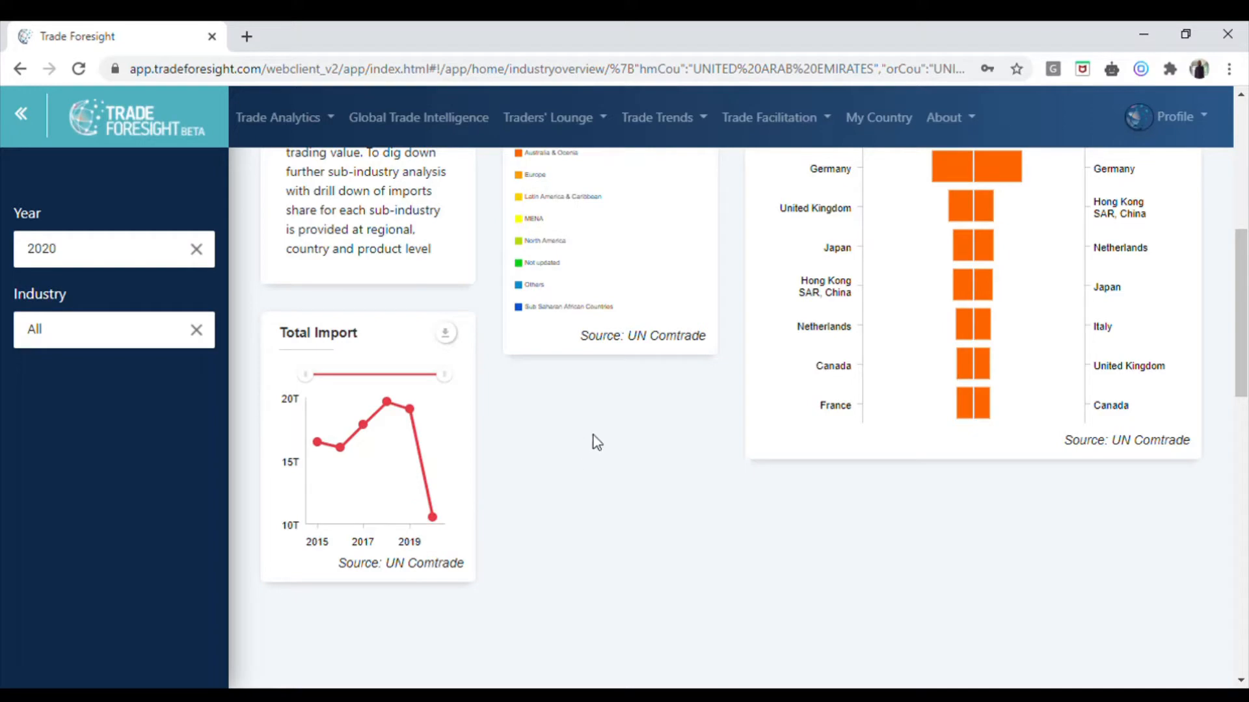
Step: Examine the Sub-Industries Import Division chart in the sub-industry section for all industries
scroll(593, 435, down, 5)
scroll(594, 434, down, 3)
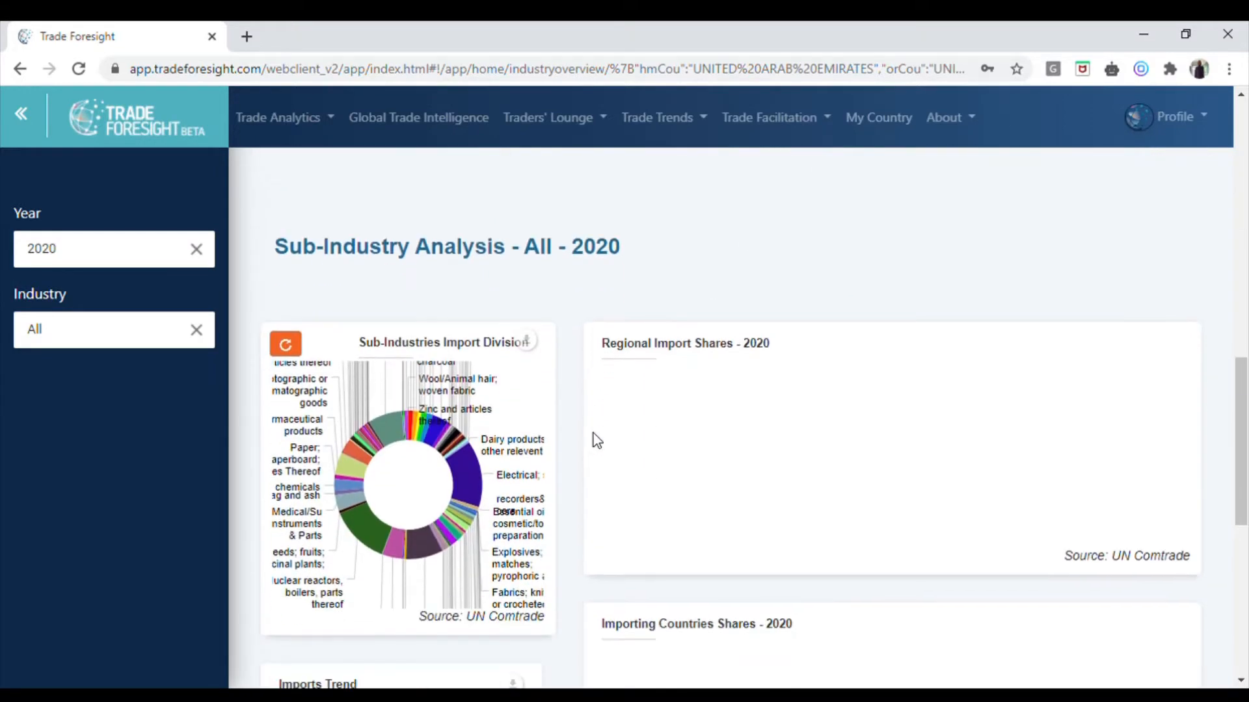
scroll(573, 354, up, 2)
scroll(547, 280, down, 2)
middle_click(556, 281)
scroll(556, 281, up, 2)
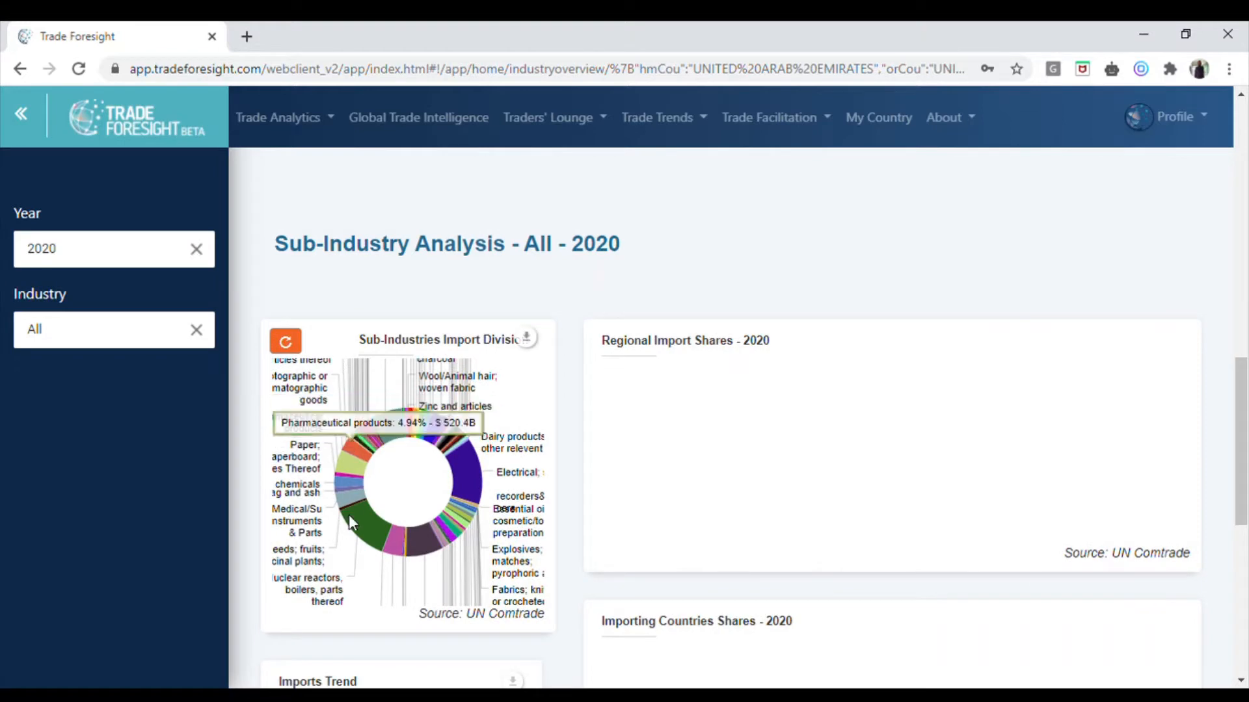
mouse_move(491, 439)
scroll(595, 247, down, 2)
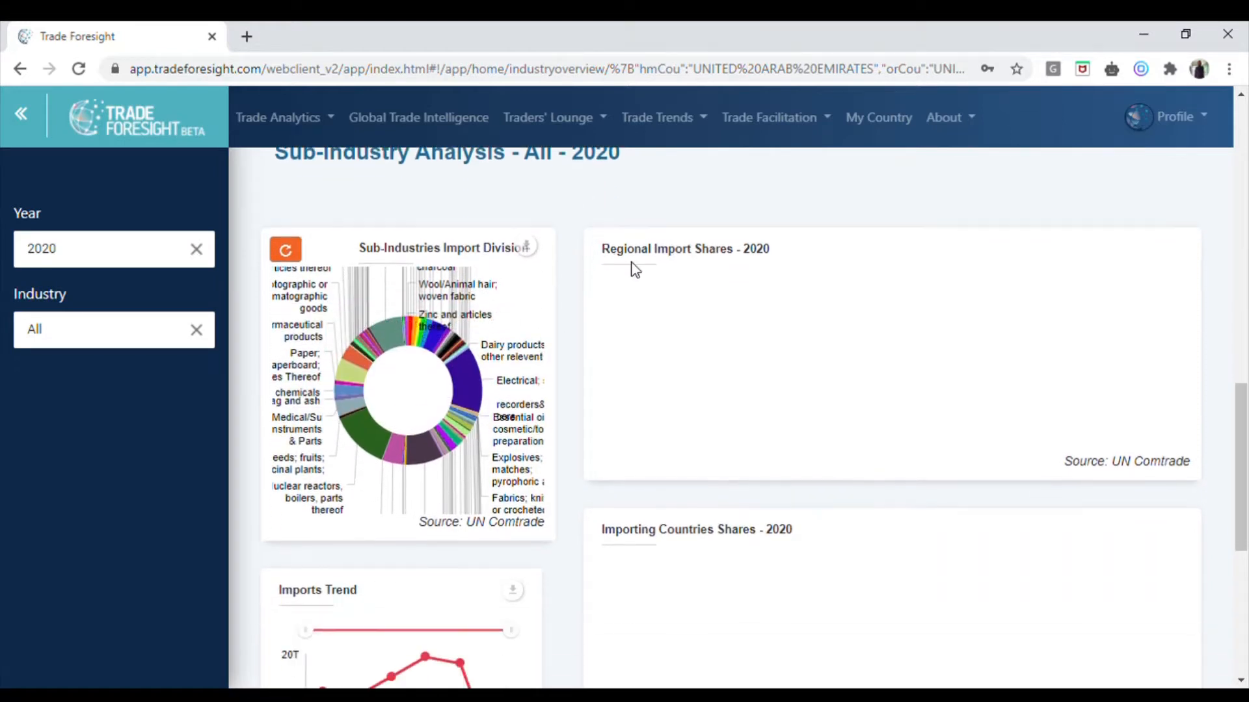
scroll(729, 300, down, 6)
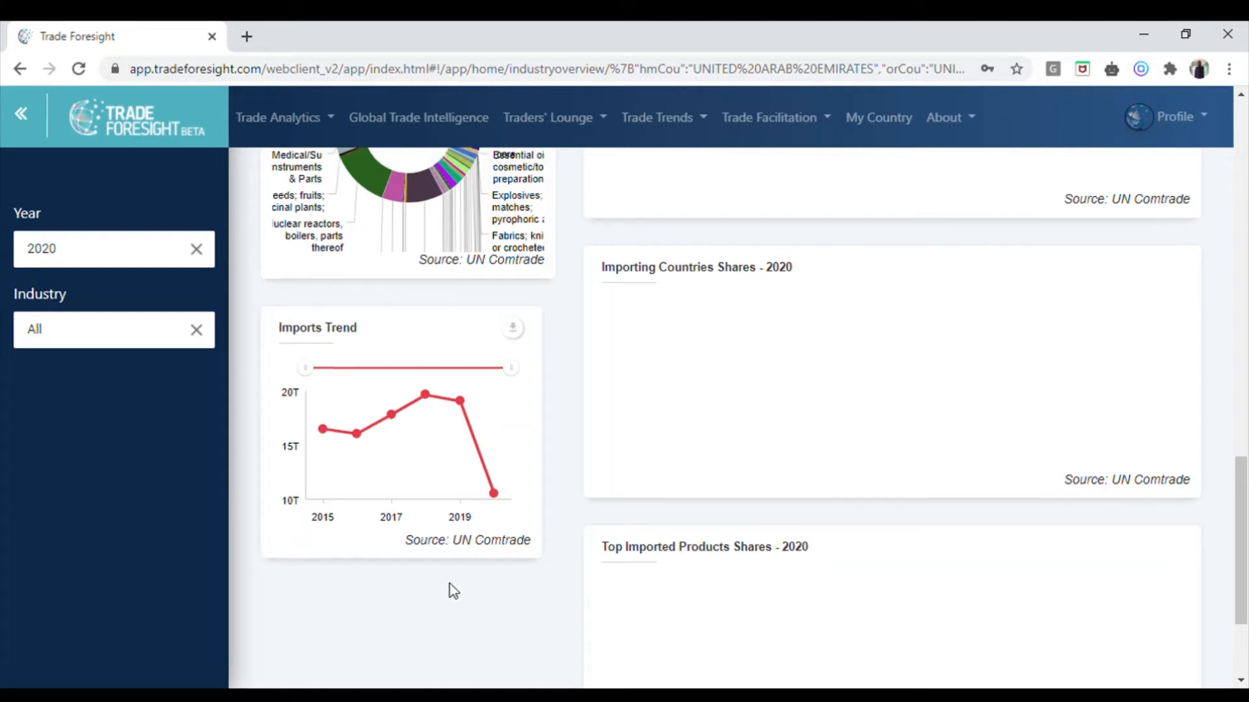
Step: Review the Imports Trend chart and the regional, importing-country and top-product share panels of the sub-industry section
scroll(449, 585, up, 1)
mouse_move(459, 489)
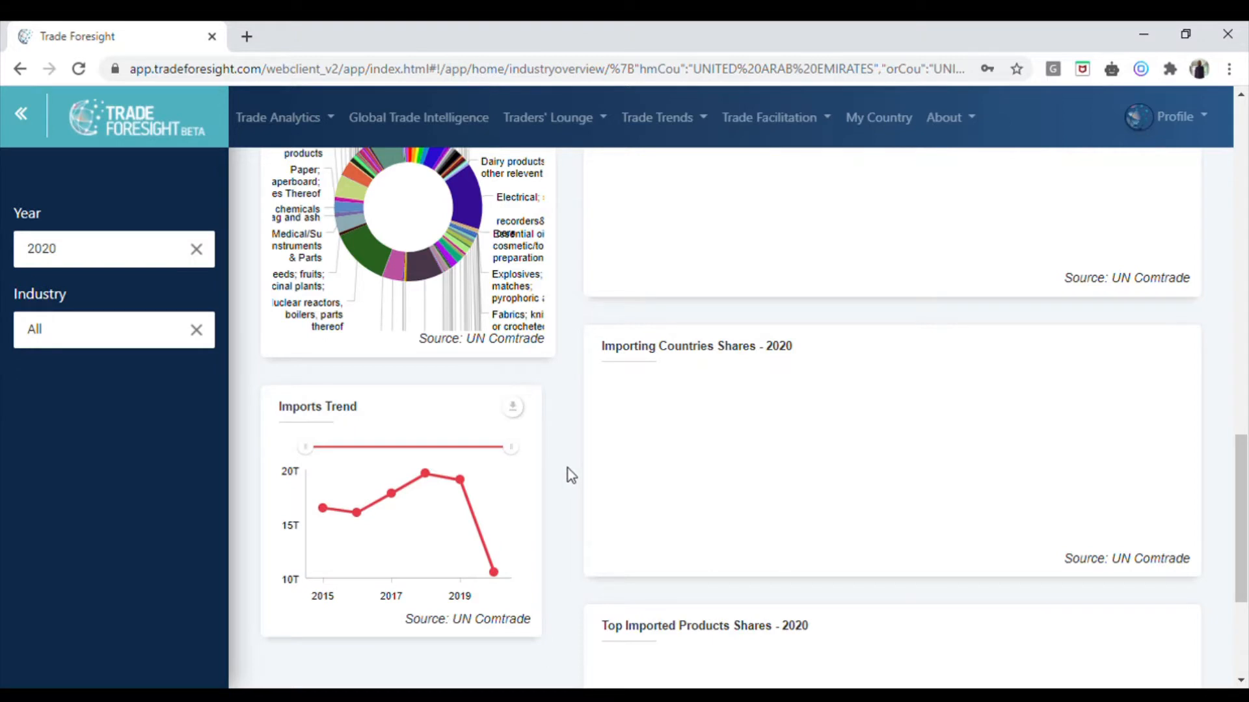
scroll(568, 468, up, 1)
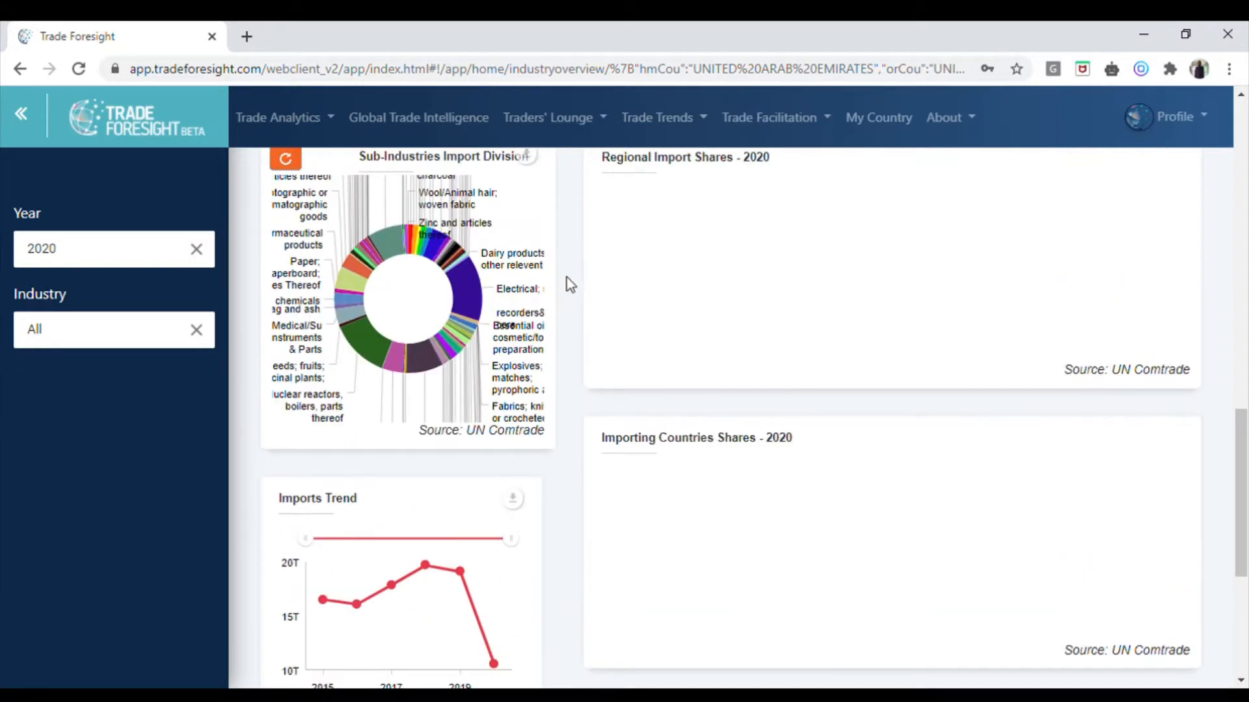
scroll(546, 281, up, 1)
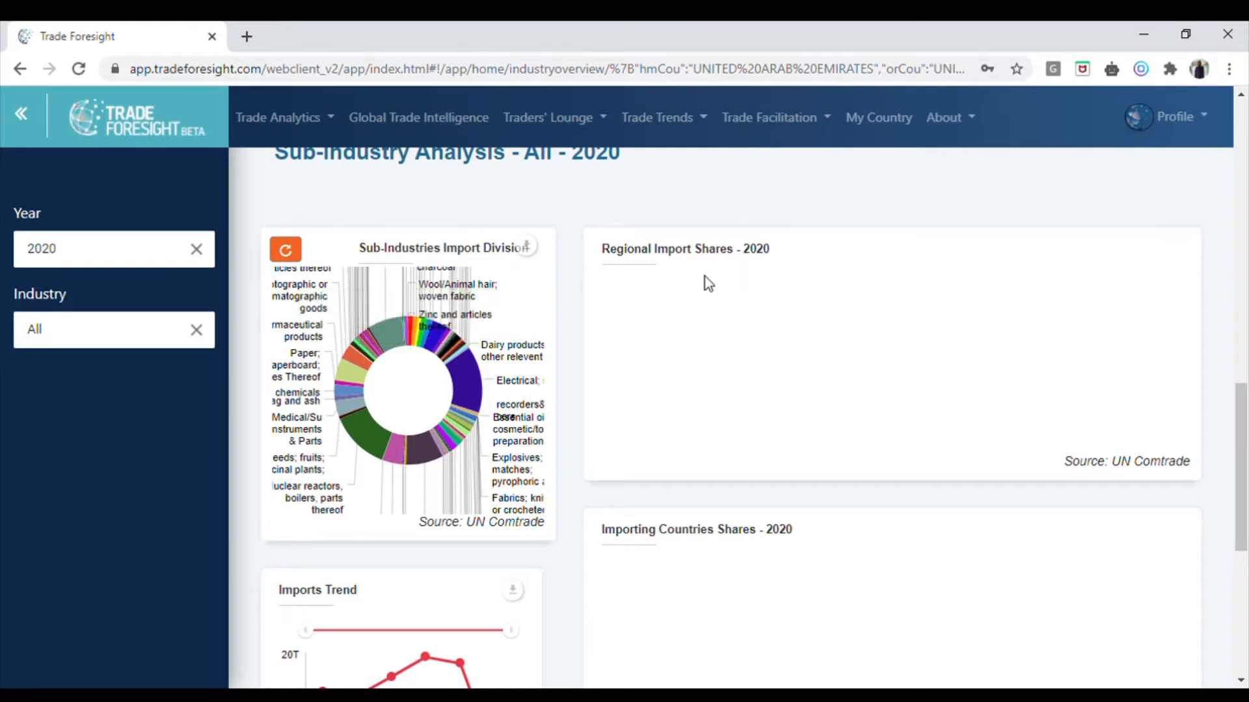
scroll(709, 280, down, 6)
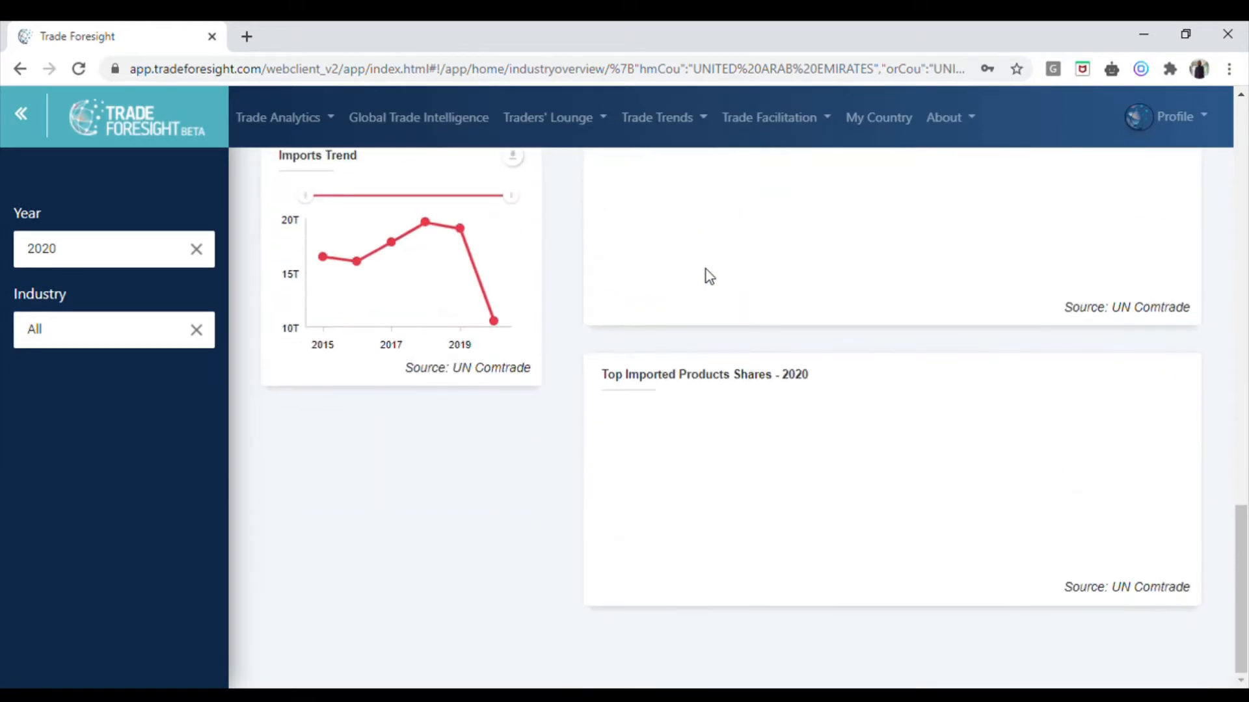
scroll(706, 270, up, 5)
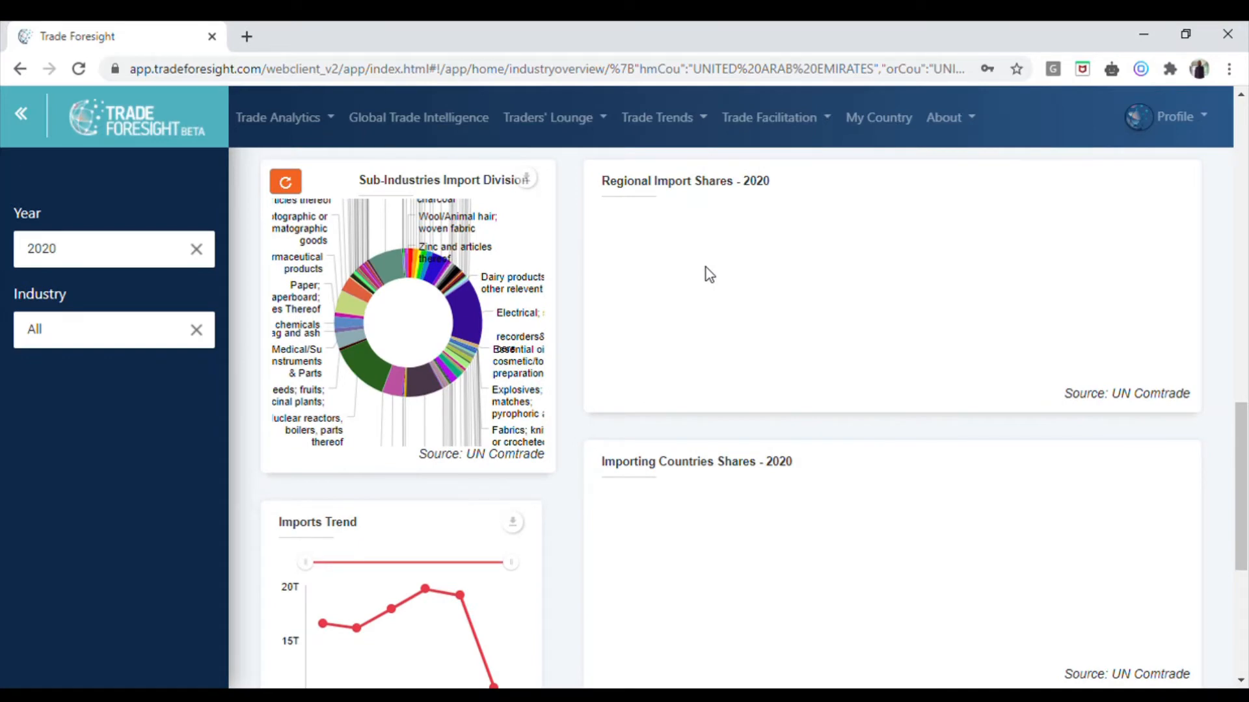
scroll(704, 267, up, 3)
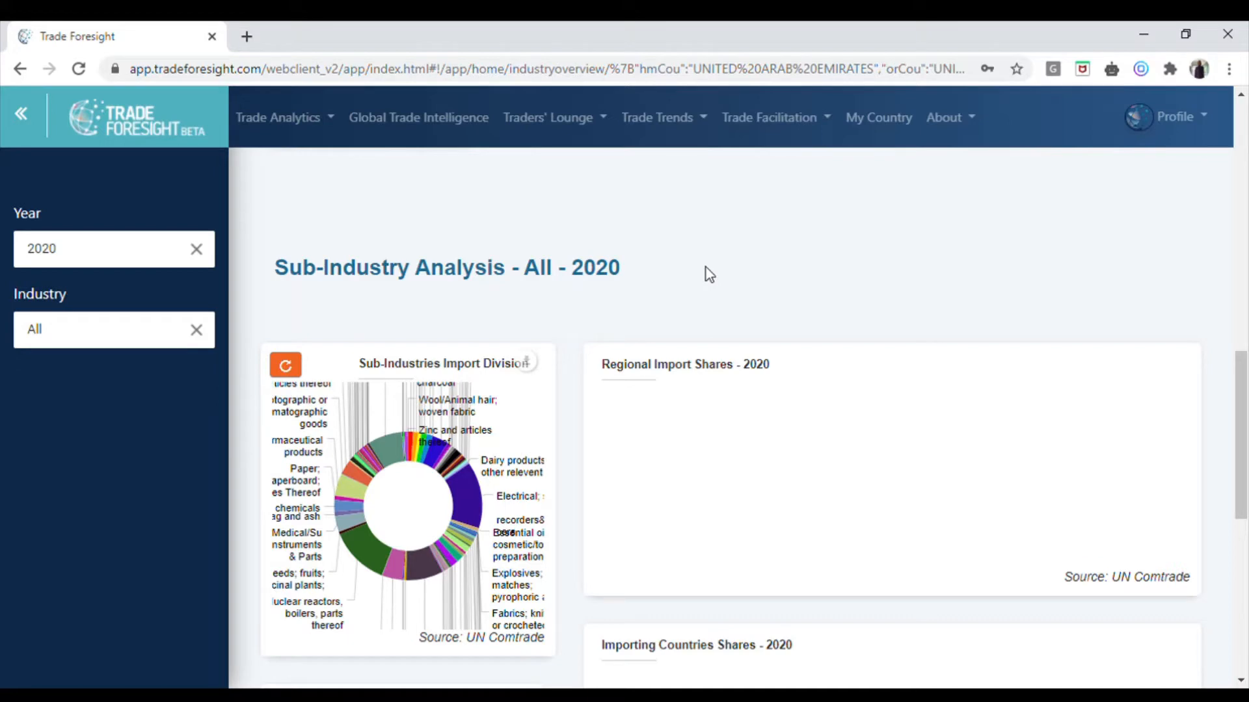
scroll(705, 268, down, 3)
scroll(704, 263, up, 3)
scroll(697, 260, down, 2)
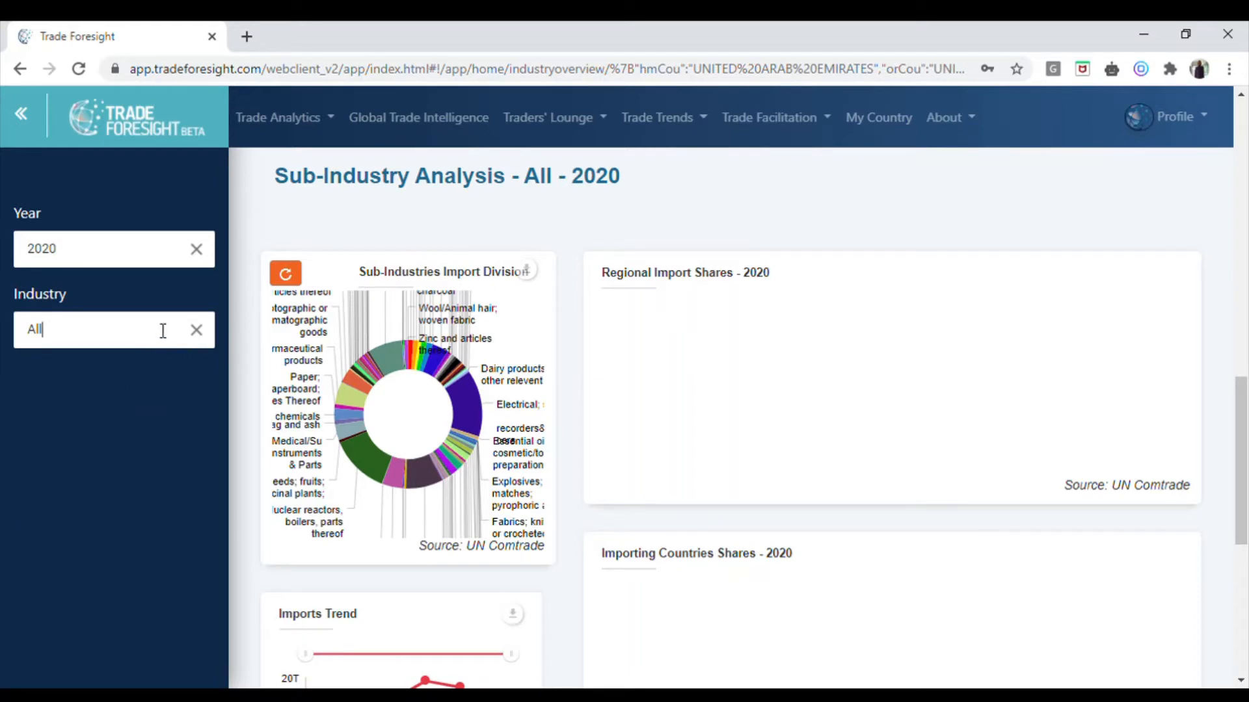
Step: Filter the industry analysis to the Machinery; Mechanical Appliances etc. industry
key(BackSpace)
key(BackSpace)
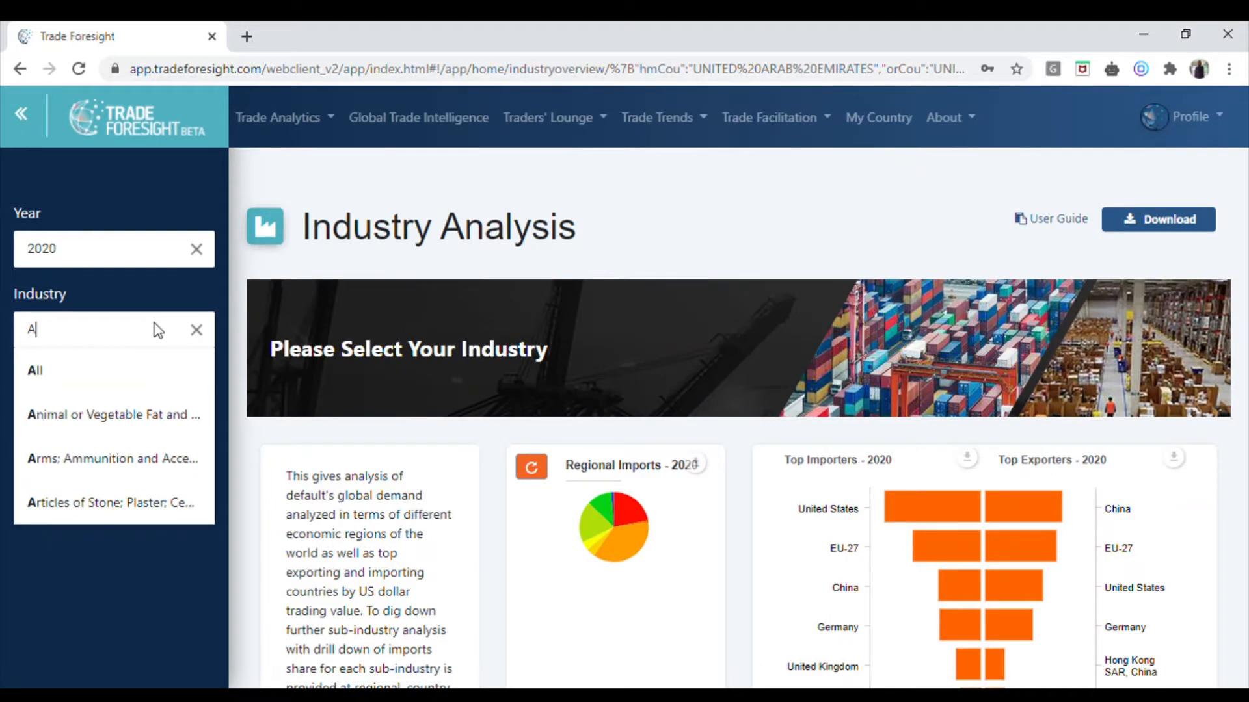
key(BackSpace)
text(m)
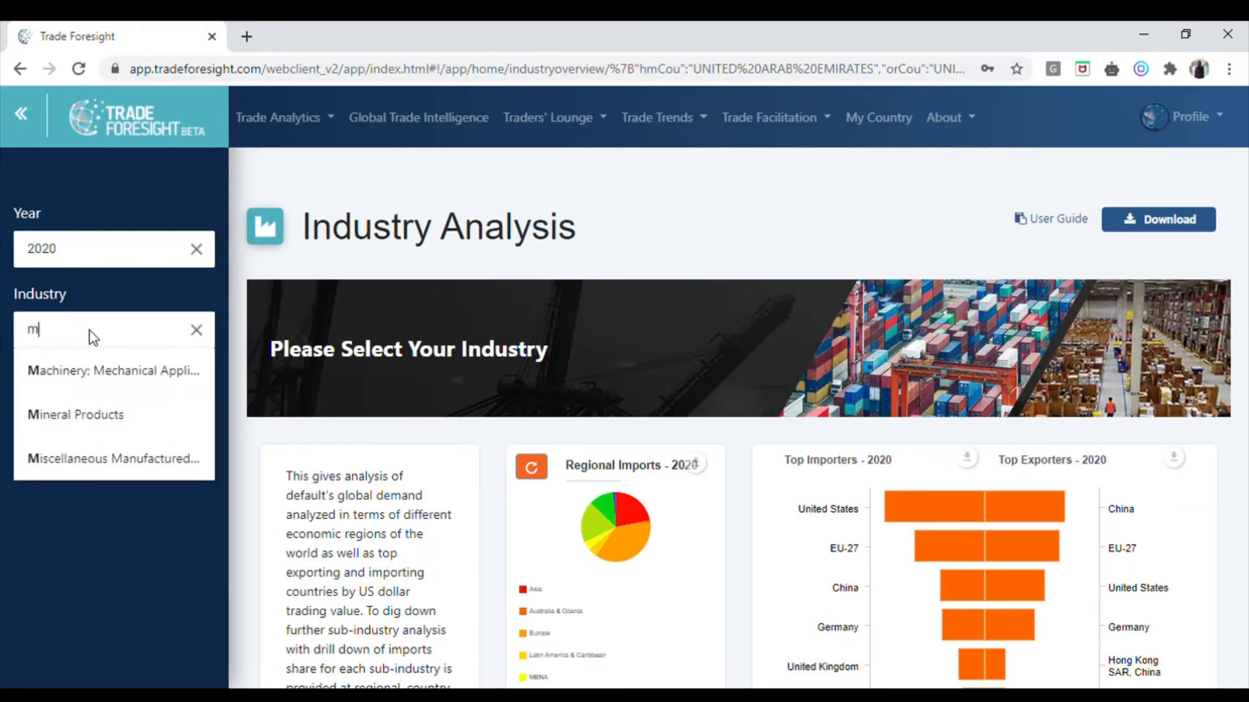
text(ach)
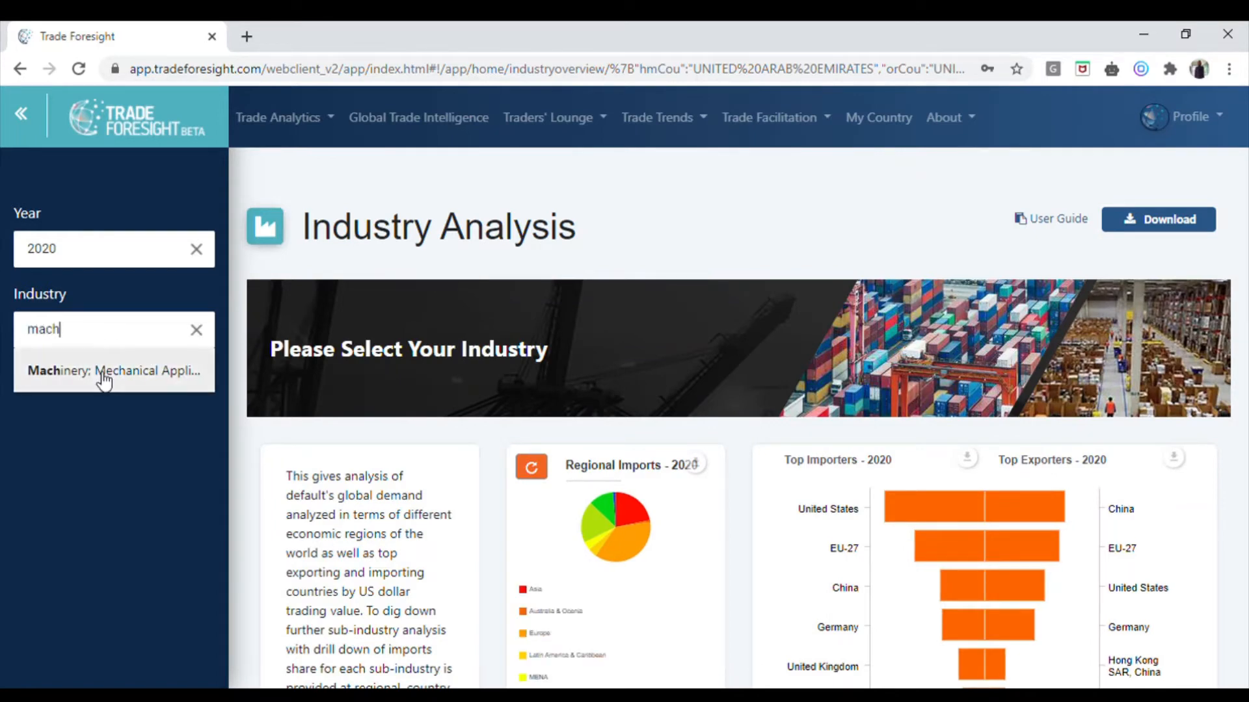
click(102, 376)
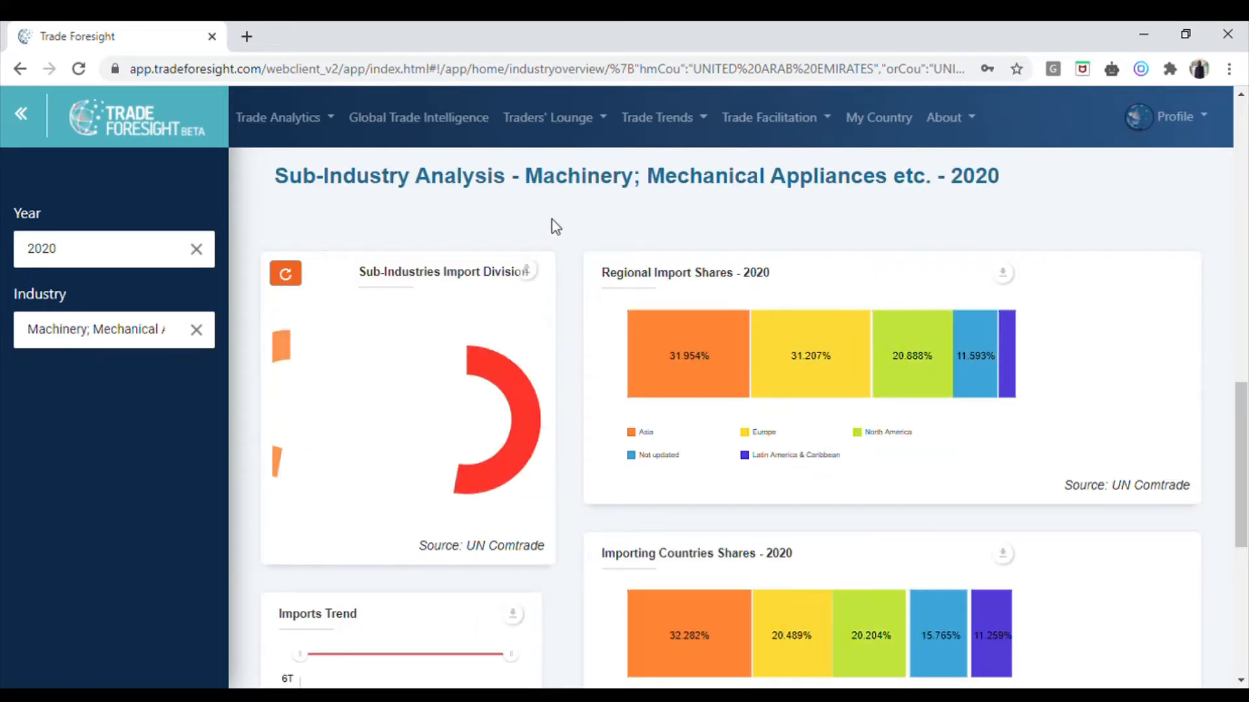
Step: Review the overview and sub-industry charts for Machinery; Mechanical Appliances etc. in 2020
scroll(546, 260, up, 4)
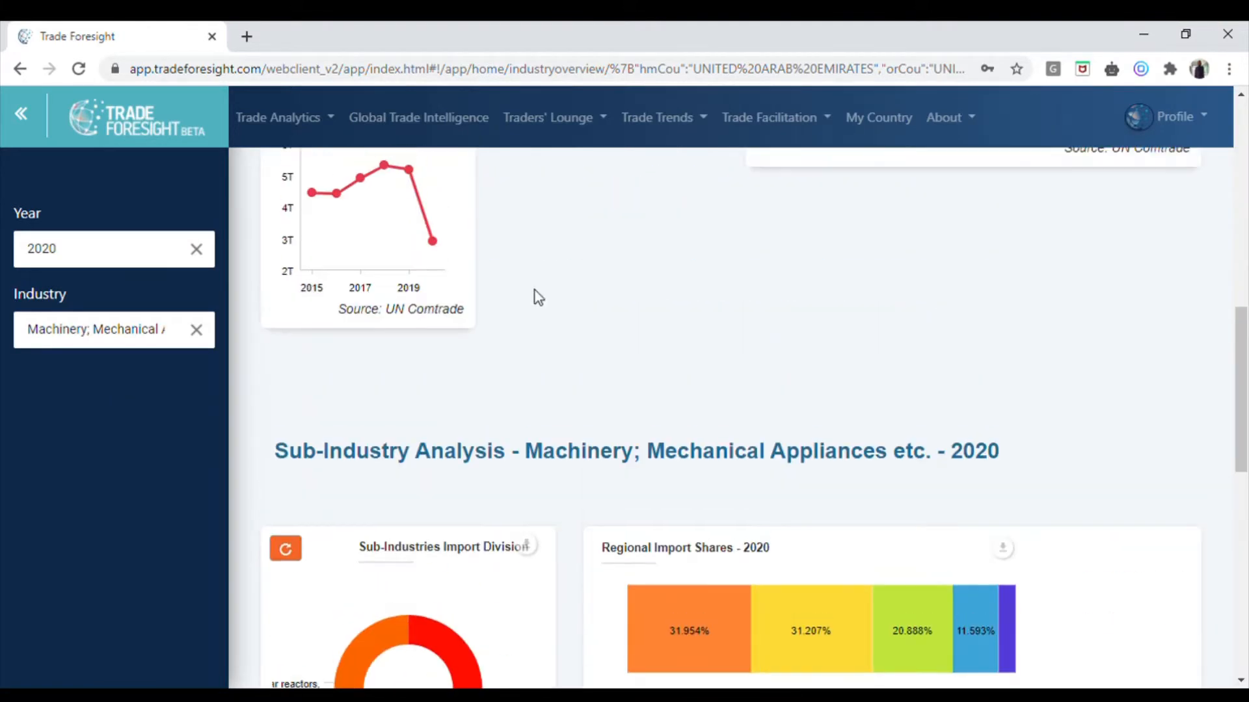
scroll(534, 291, up, 10)
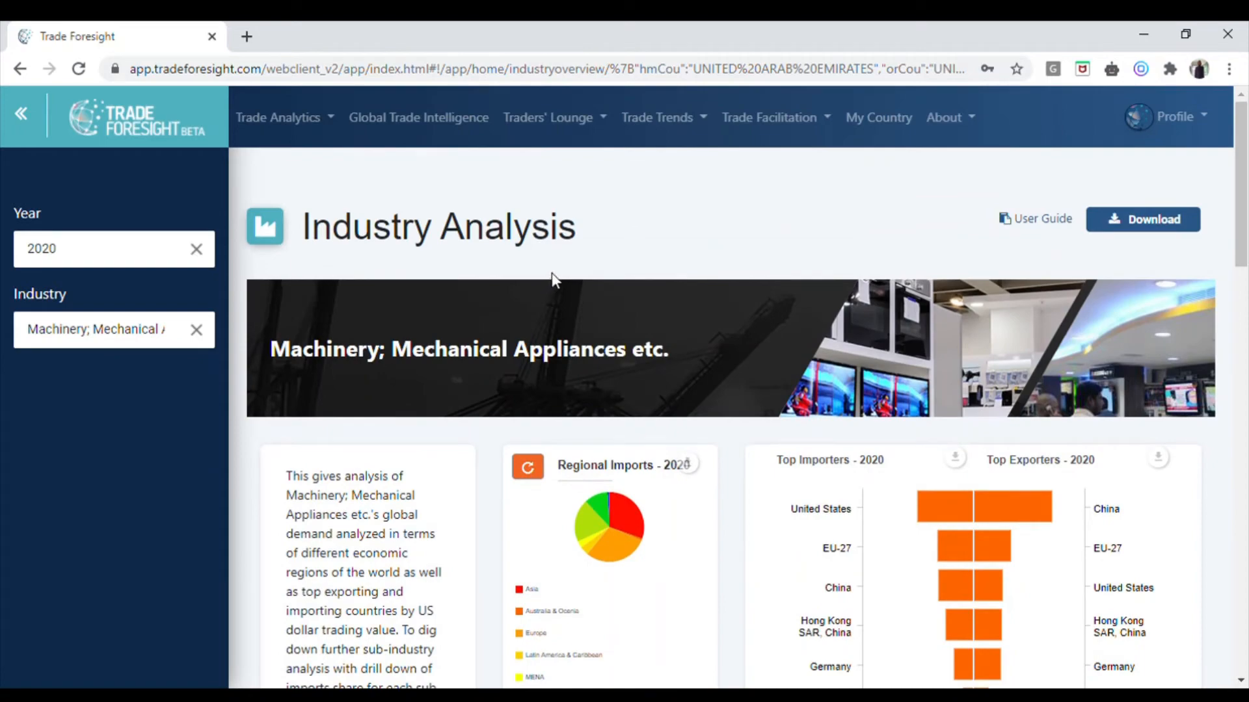
scroll(566, 267, down, 15)
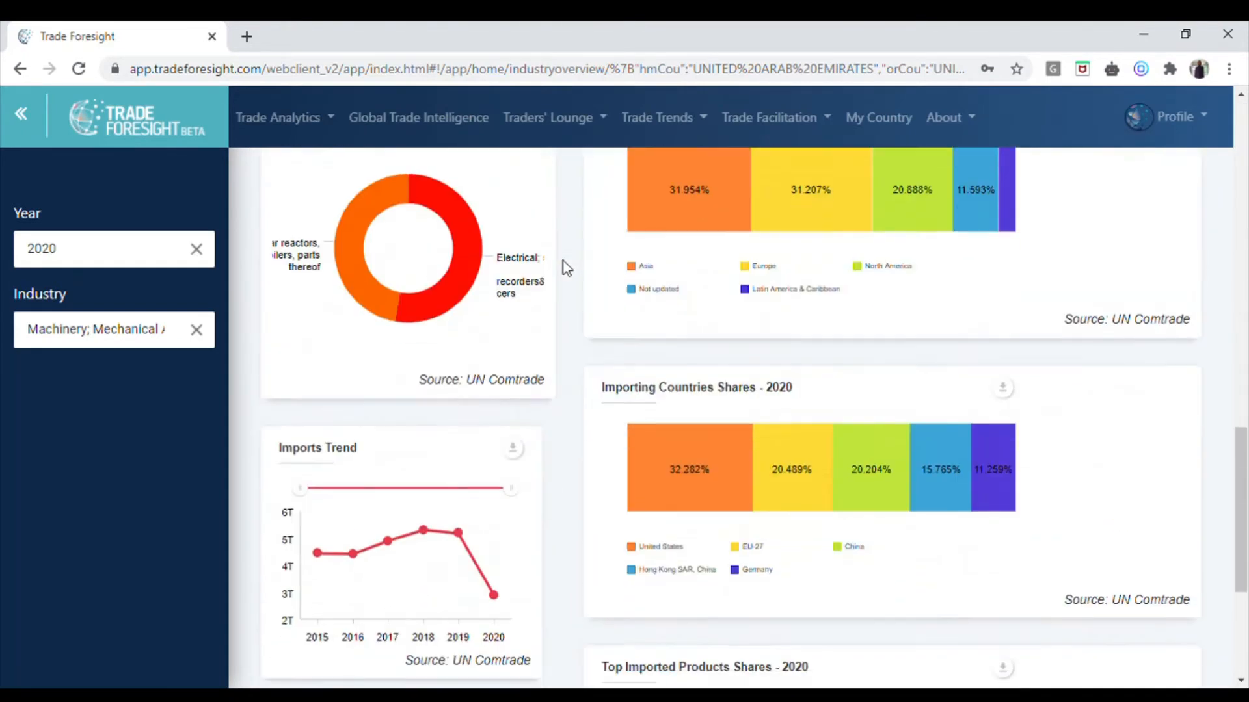
Step: Examine the Regional Imports pie and the leading bars of the Top Importers and Top Exporters charts for 2020
scroll(563, 260, up, 15)
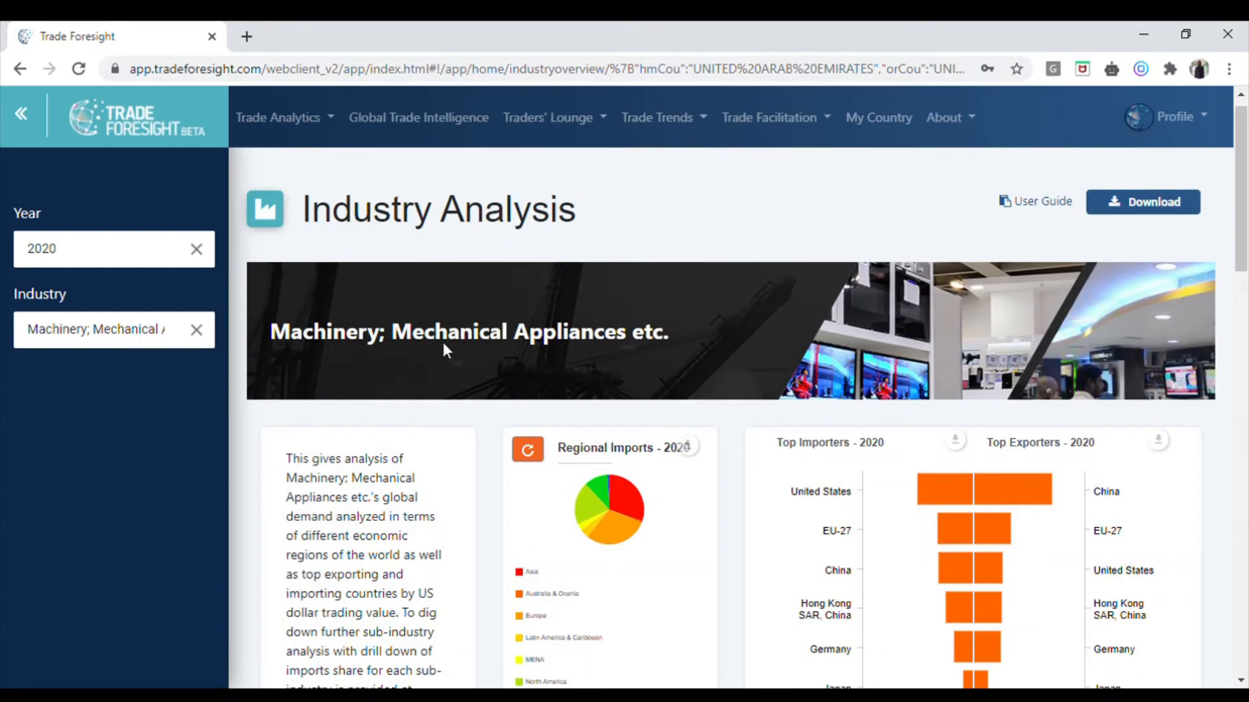
scroll(652, 357, down, 4)
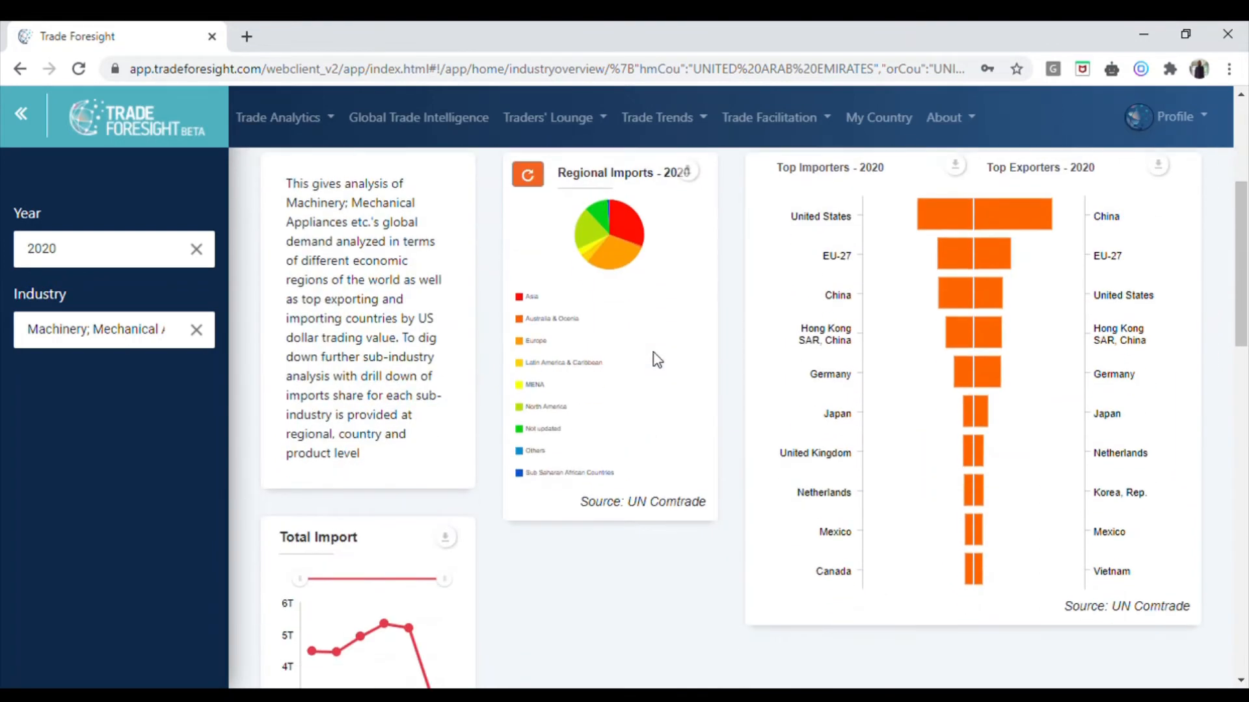
scroll(653, 354, up, 1)
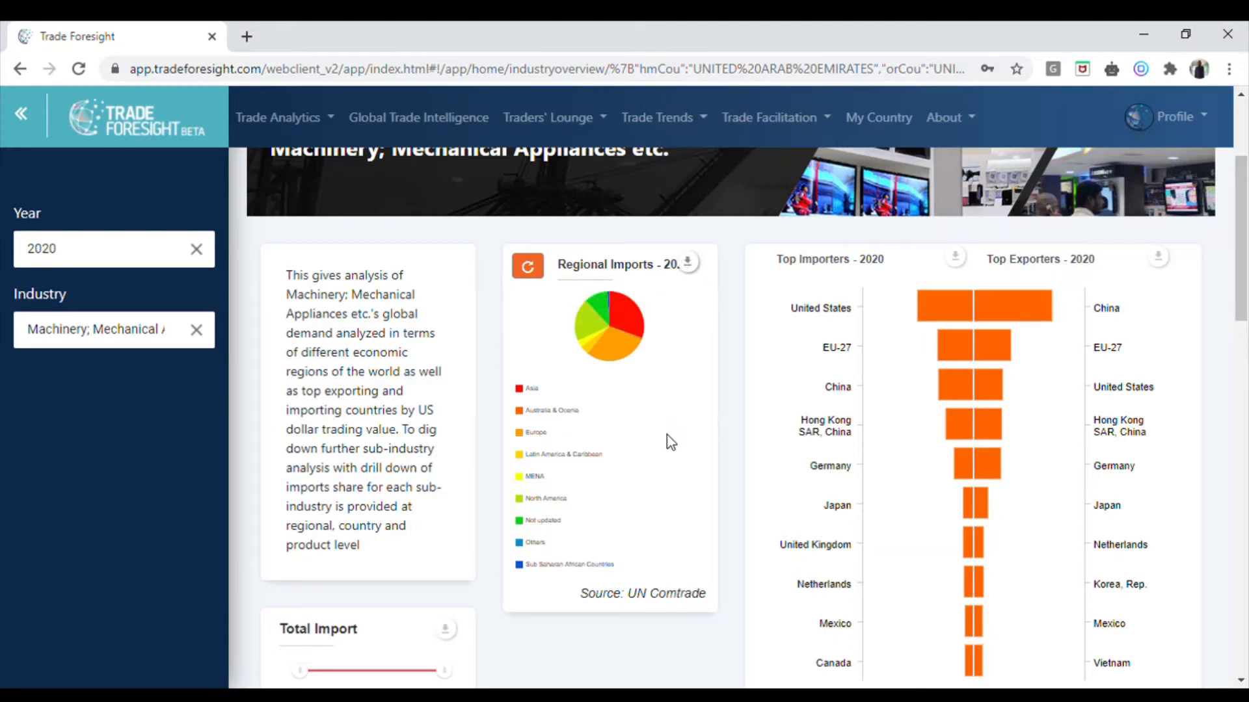
mouse_move(632, 329)
mouse_move(901, 312)
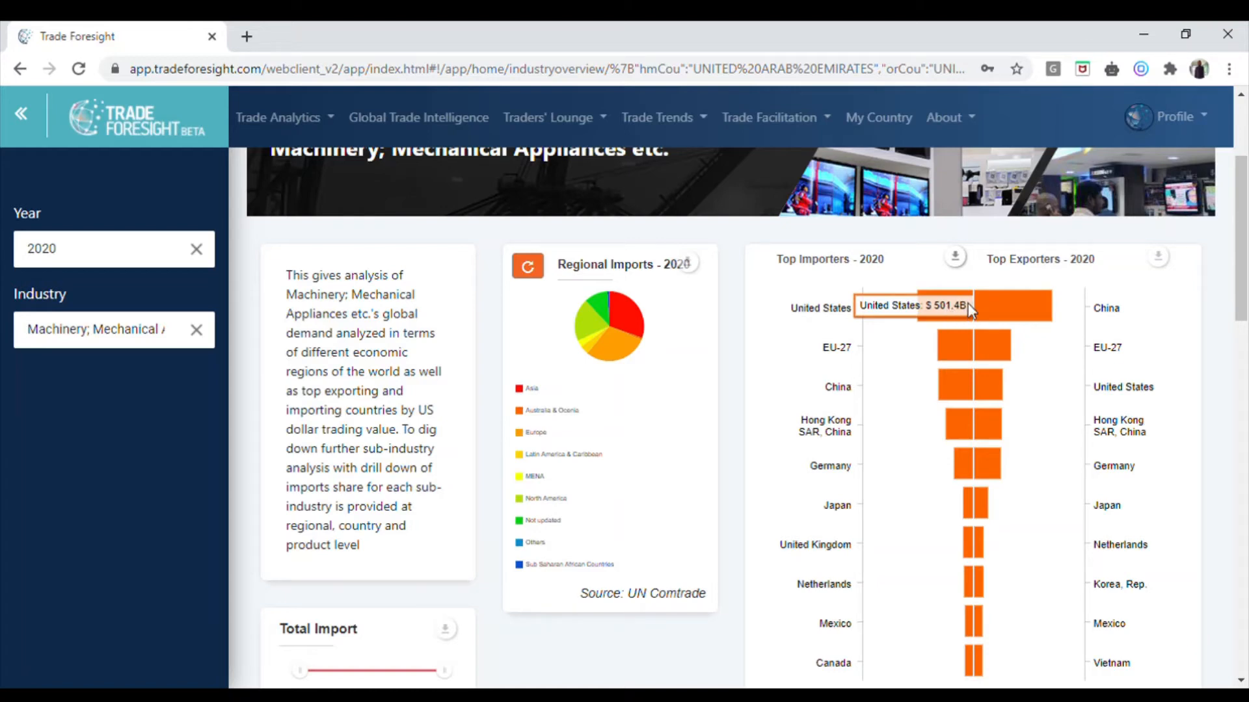
mouse_move(1018, 304)
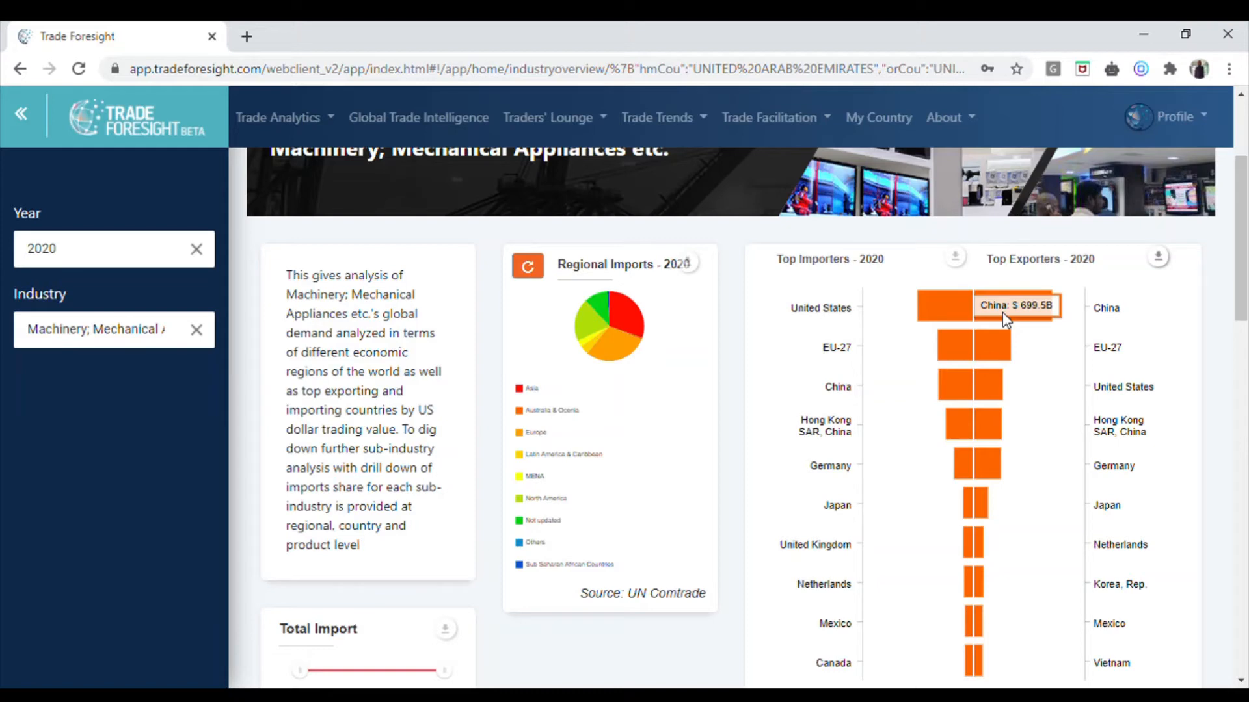
mouse_move(843, 307)
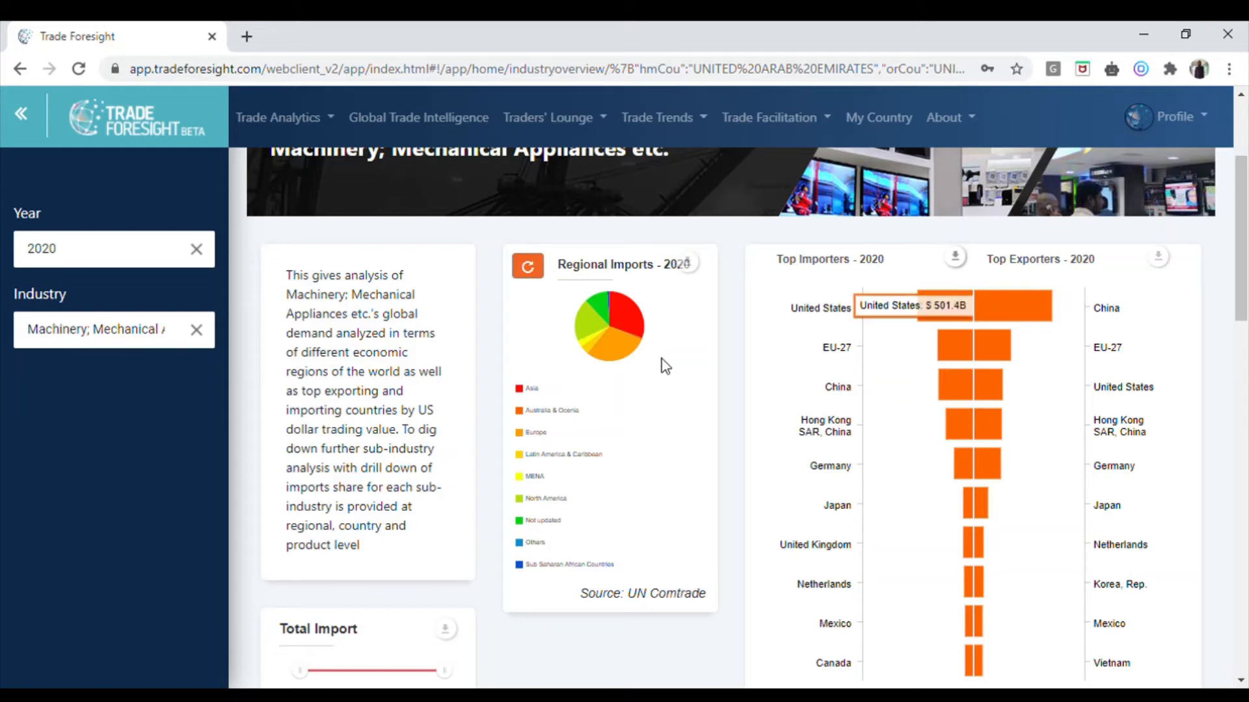
Step: Drill the overview charts down to Europe and inspect its top importers and exporters for 2020
click(614, 345)
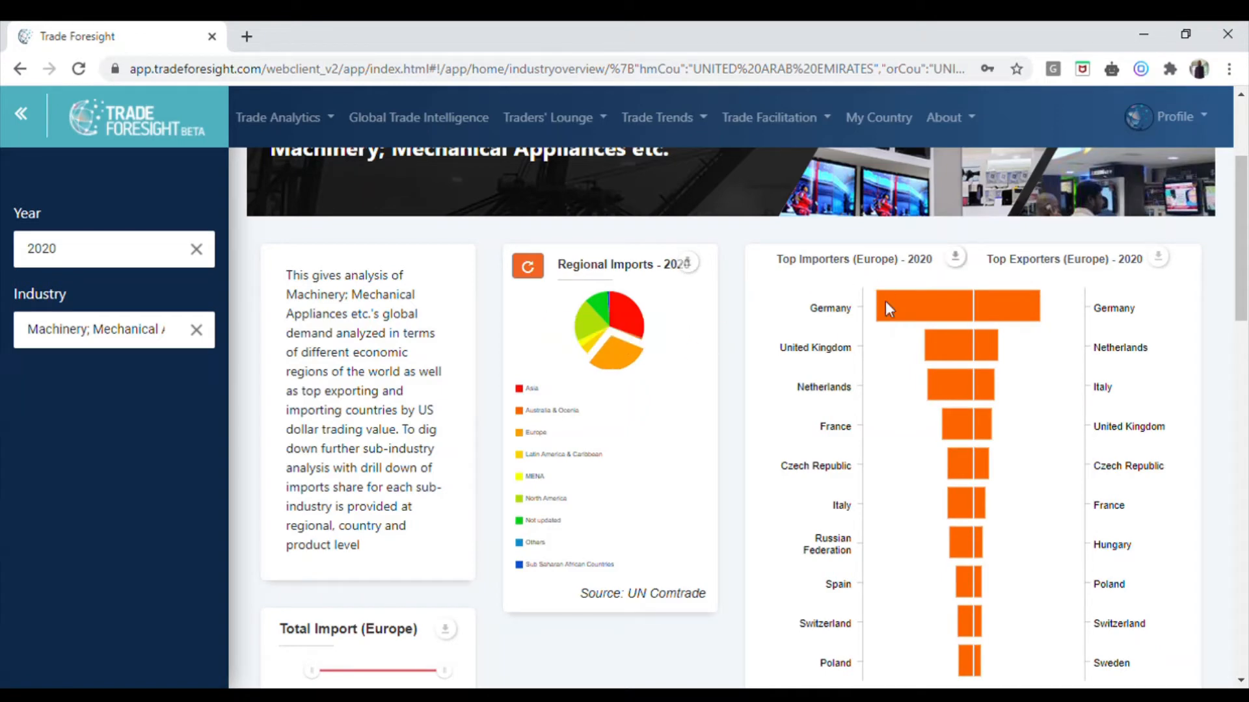
mouse_move(890, 486)
click(955, 258)
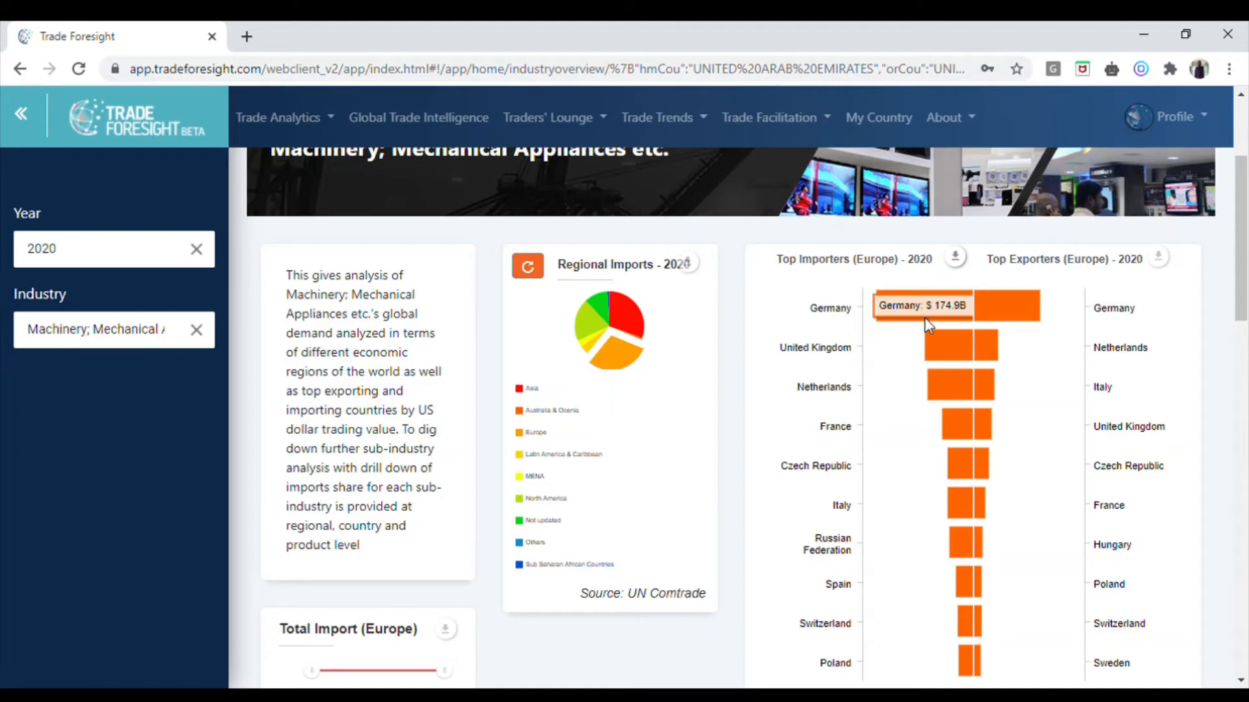
mouse_move(985, 398)
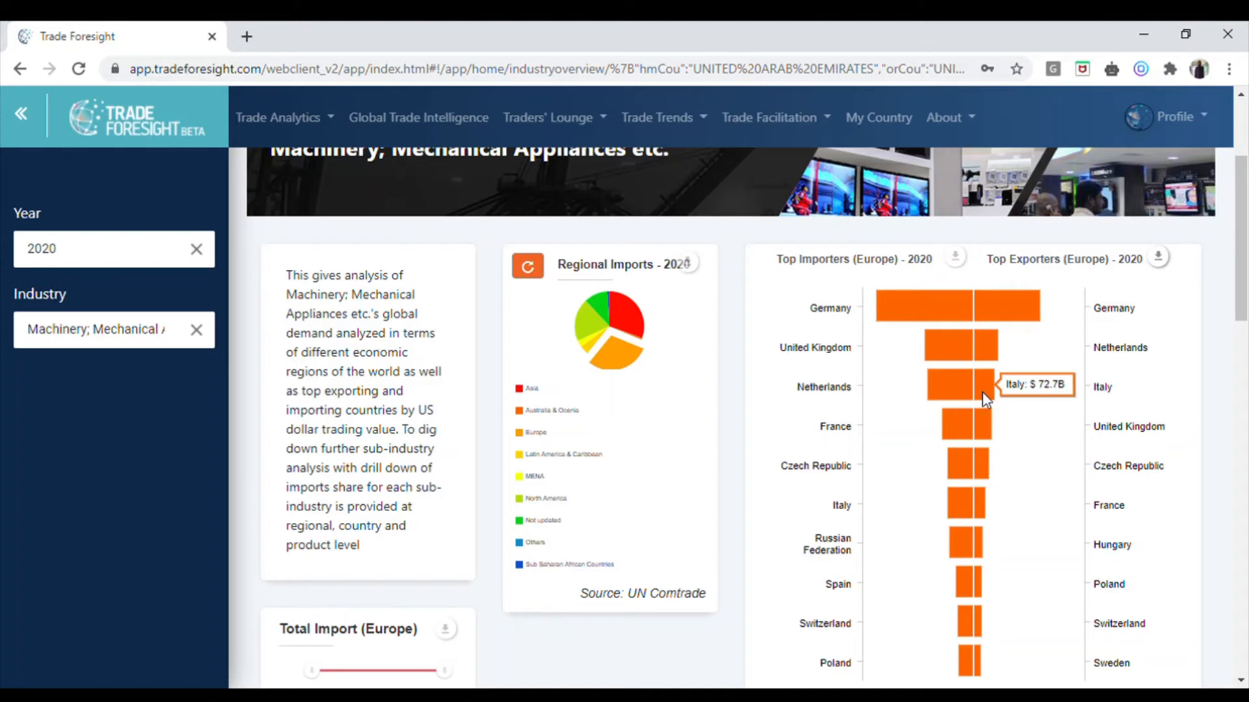
mouse_move(618, 365)
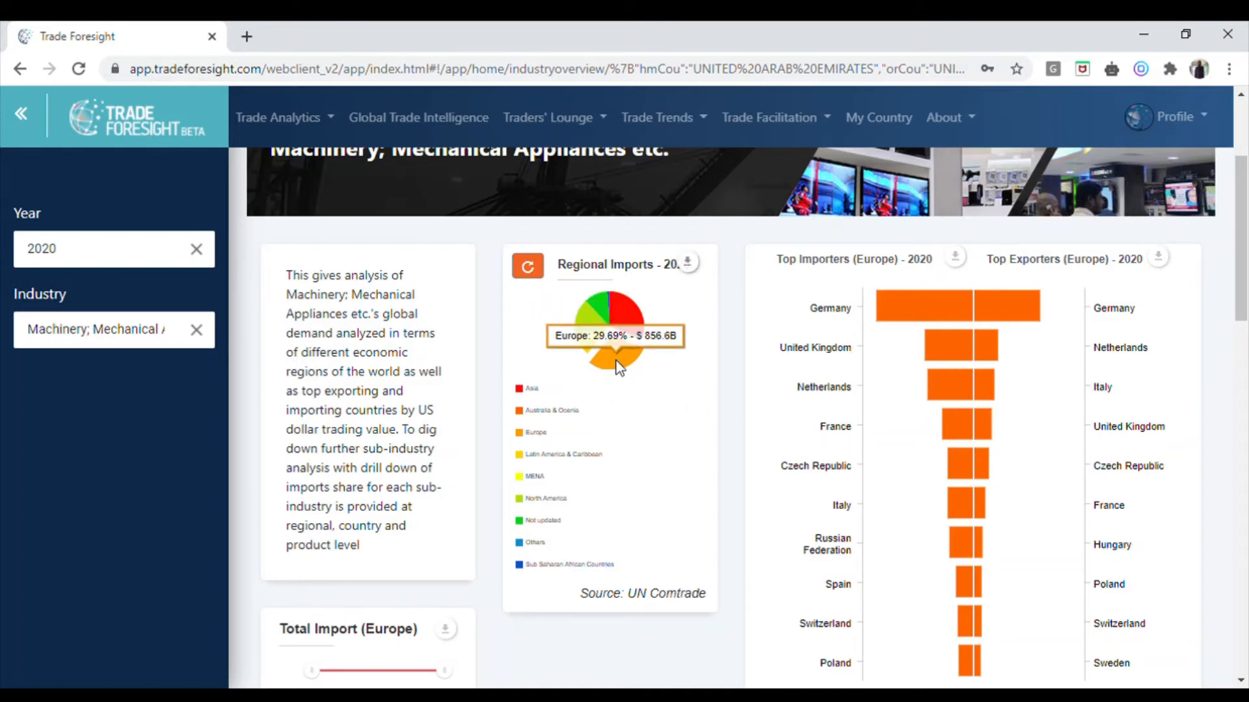
Step: Review the Total Import (Europe) trend chart together with the Europe-specific importer and exporter rankings
scroll(721, 371, down, 4)
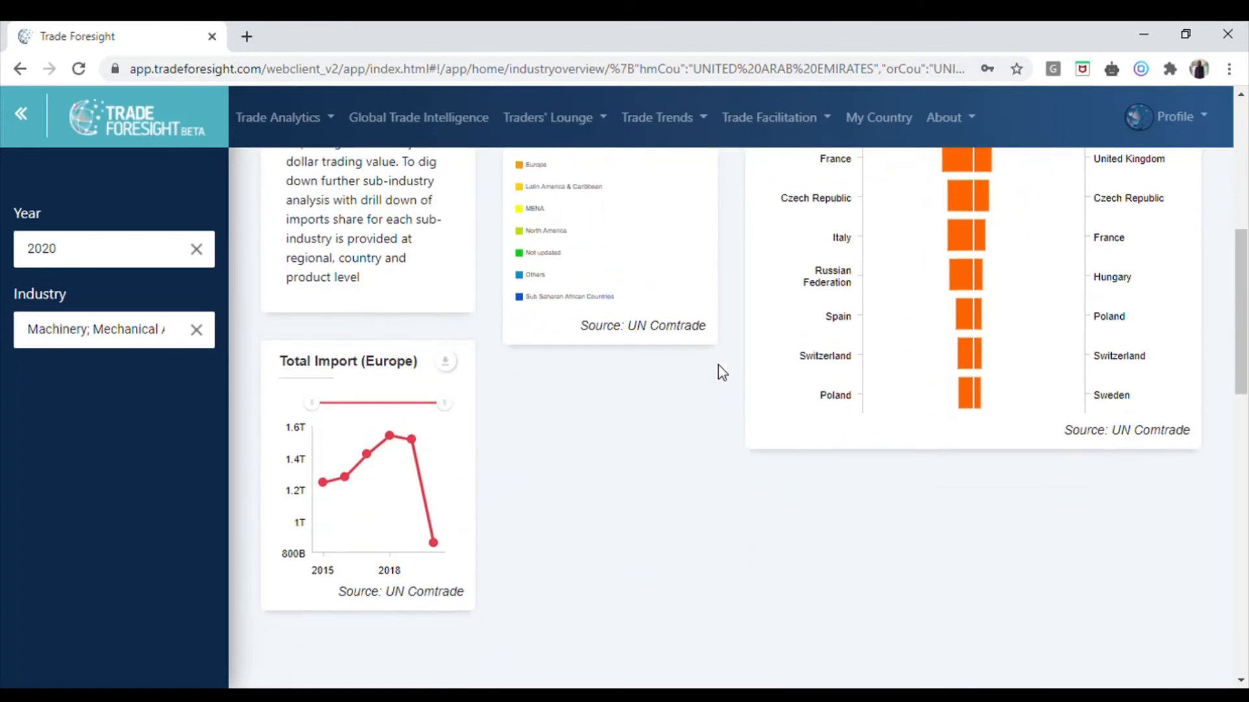
scroll(720, 371, down, 3)
mouse_move(360, 310)
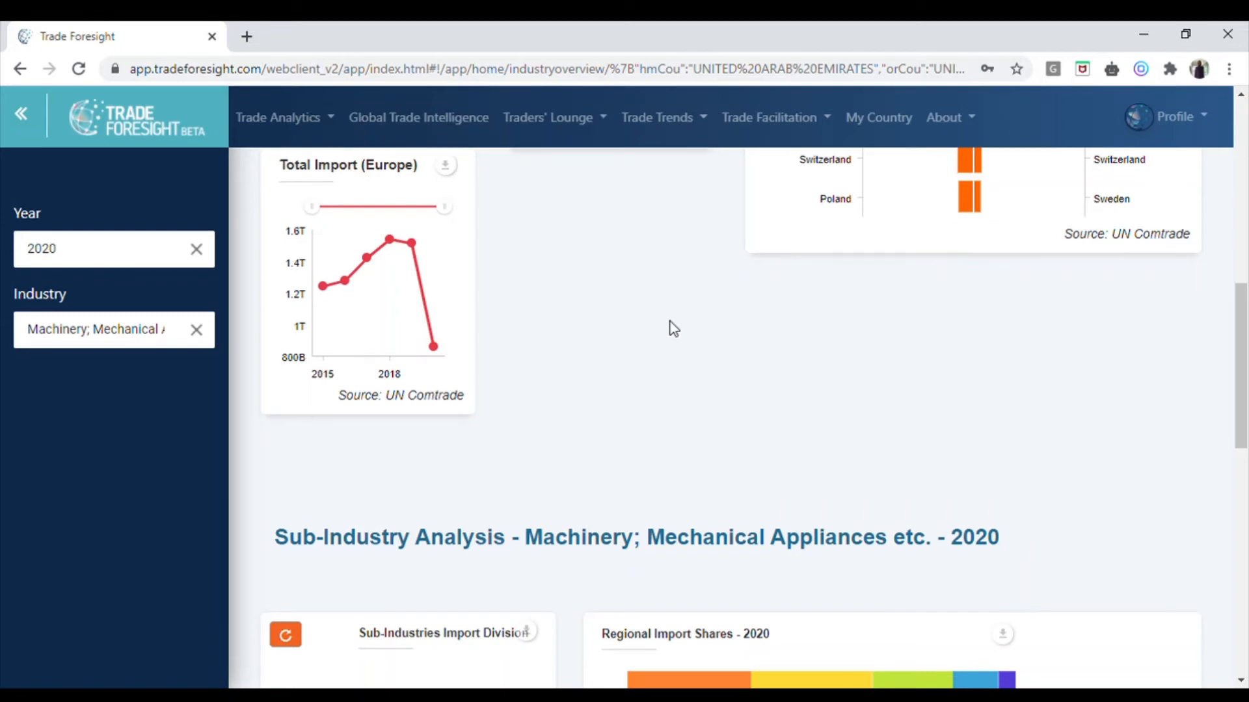
scroll(670, 325, down, 4)
scroll(667, 326, up, 6)
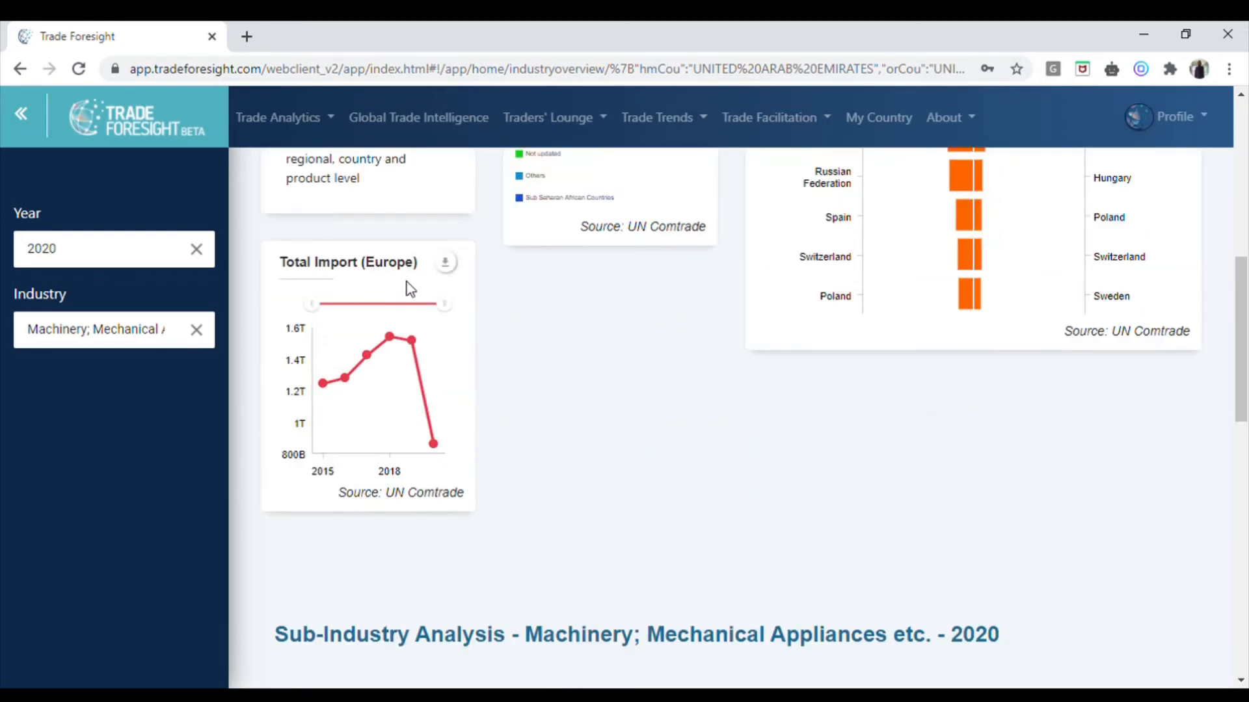
scroll(547, 334, down, 6)
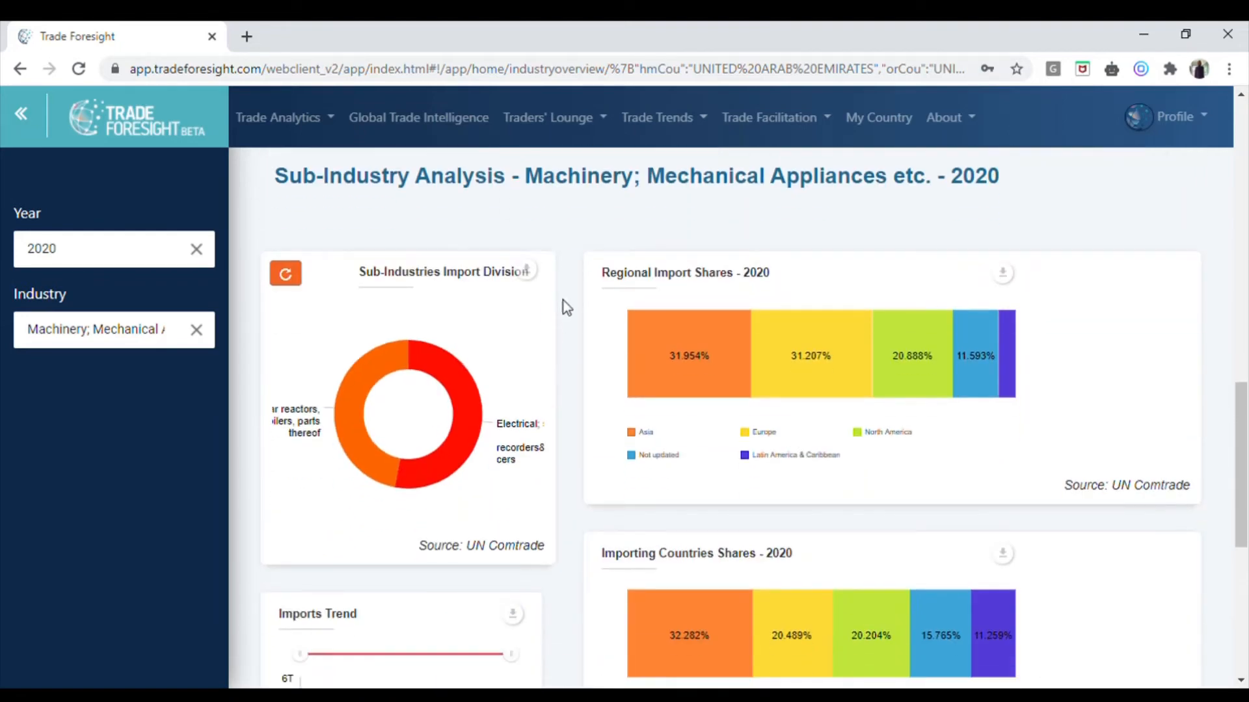
scroll(567, 289, up, 6)
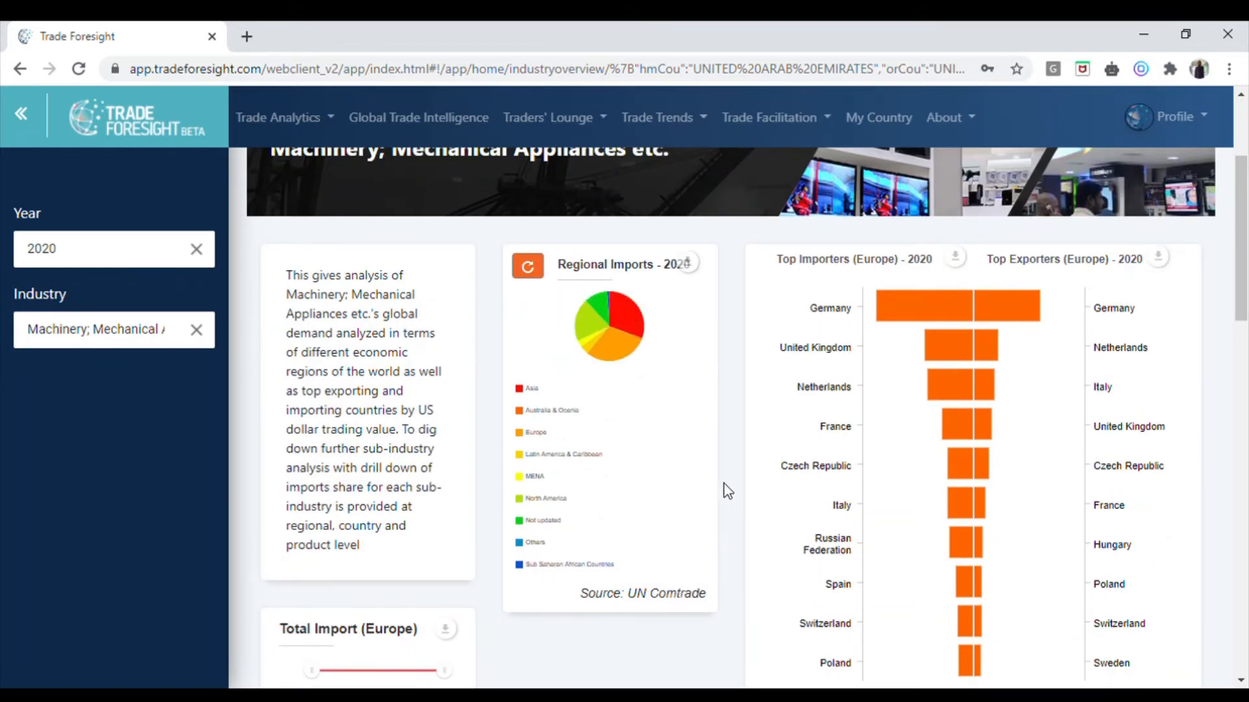
scroll(723, 483, down, 7)
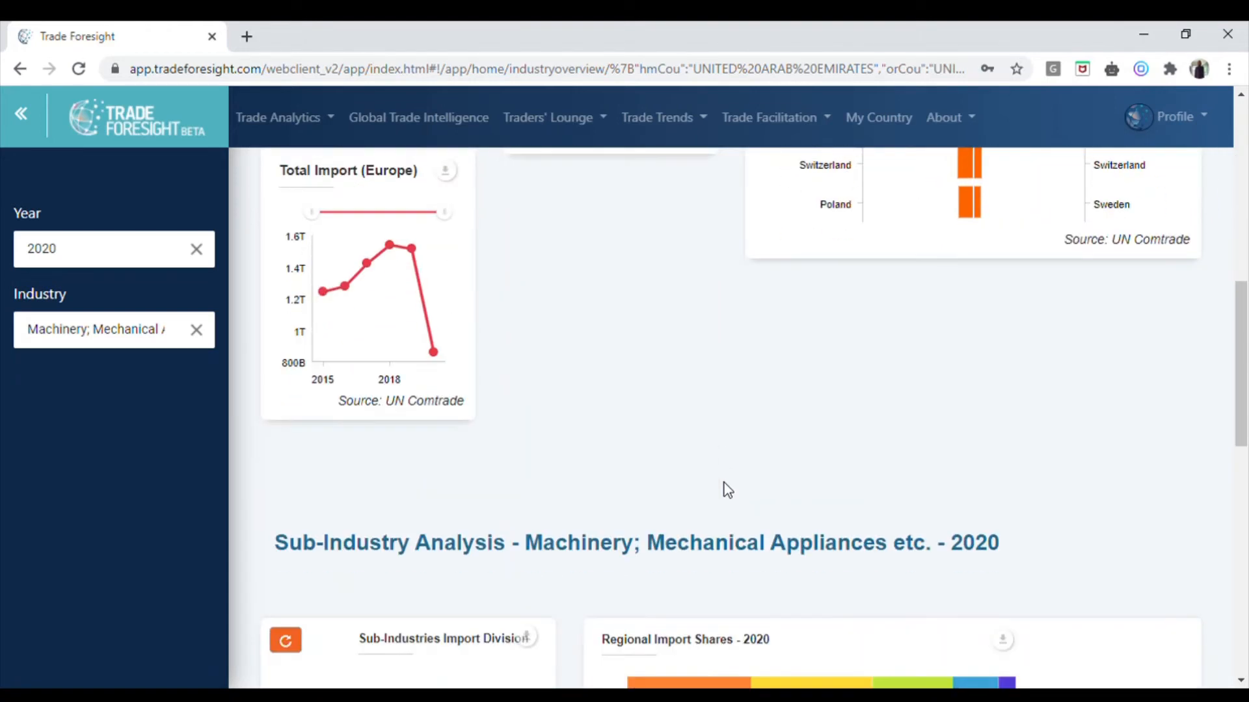
Step: Inspect the Sub-Industries Import Division chart and the Regional Import Shares for Machinery; Mechanical Appliances etc
scroll(677, 410, down, 4)
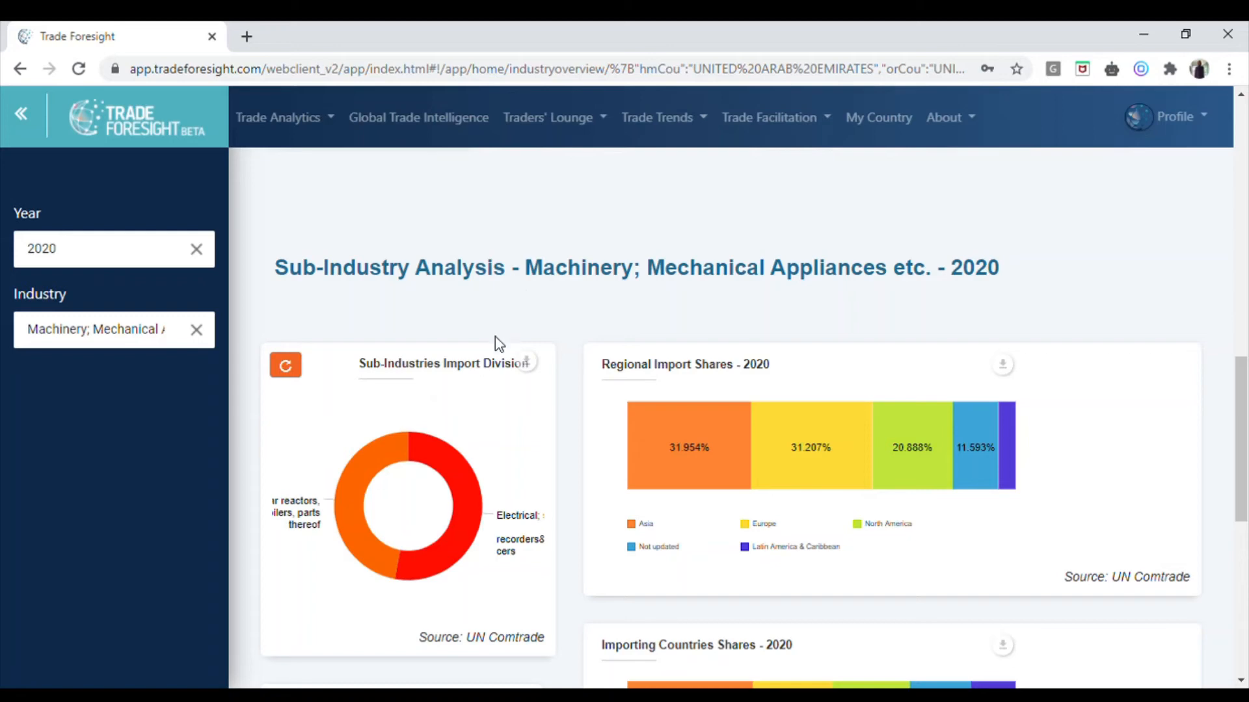
scroll(511, 326, down, 1)
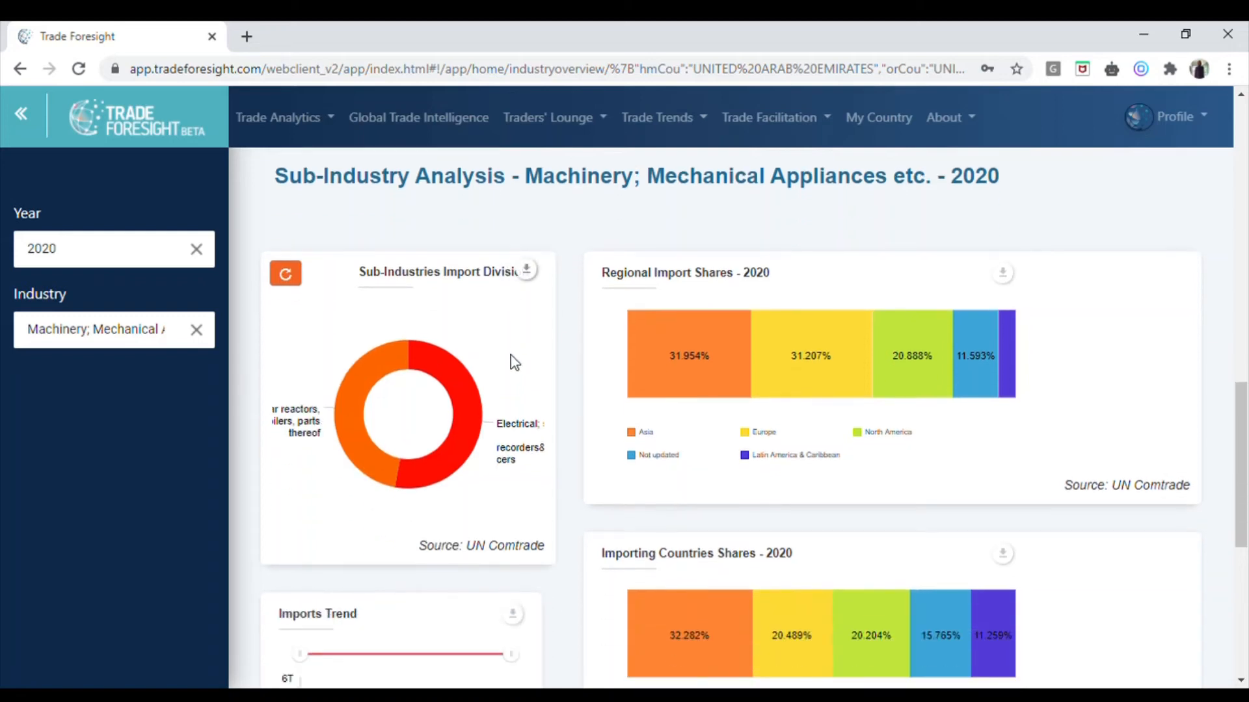
mouse_move(343, 430)
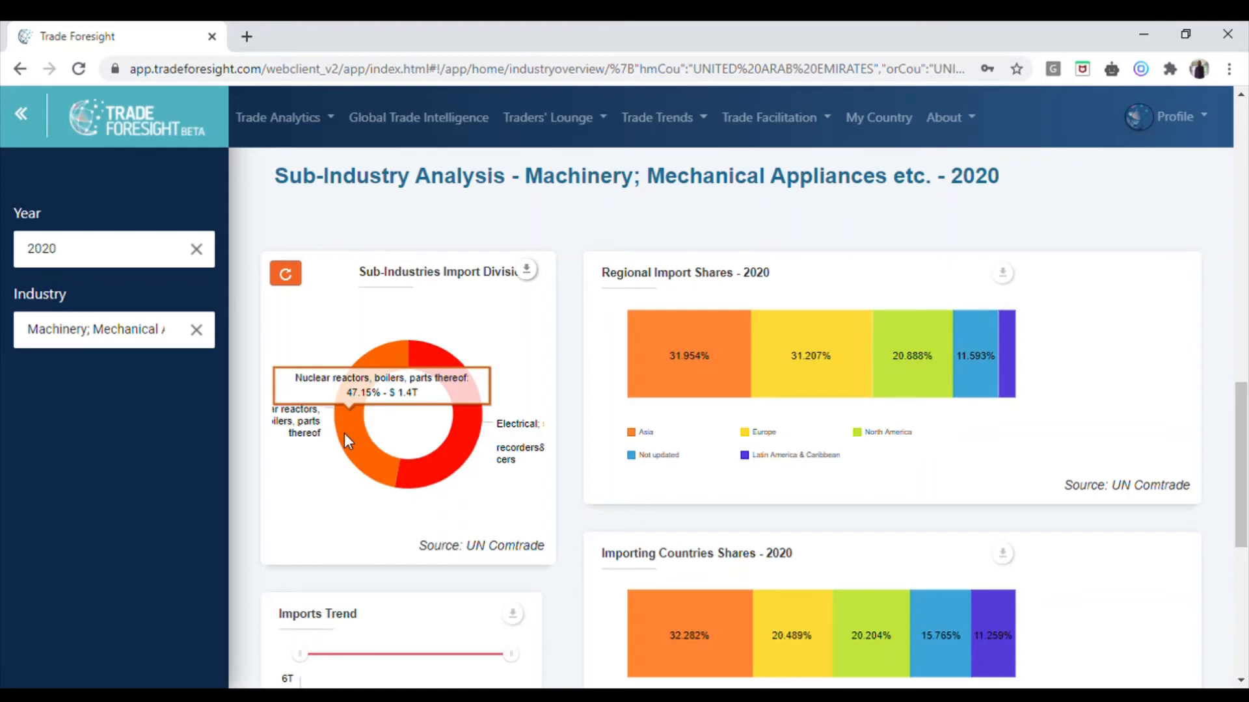
mouse_move(486, 440)
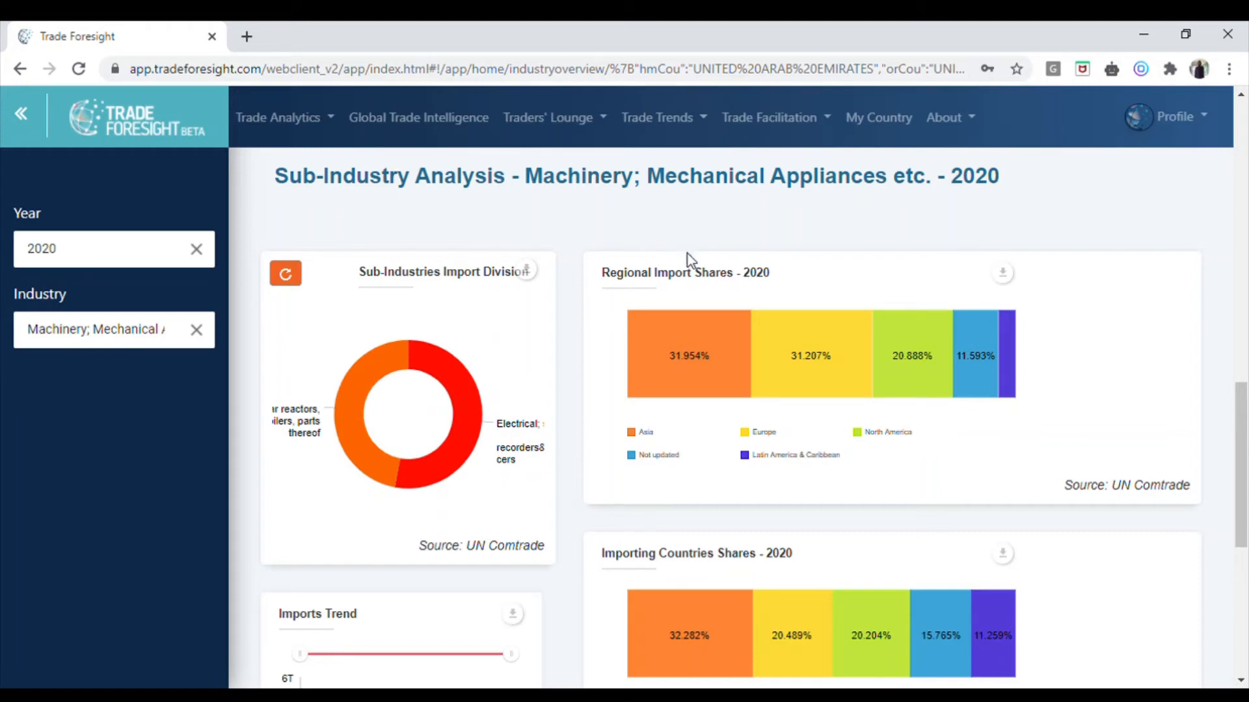
mouse_move(687, 342)
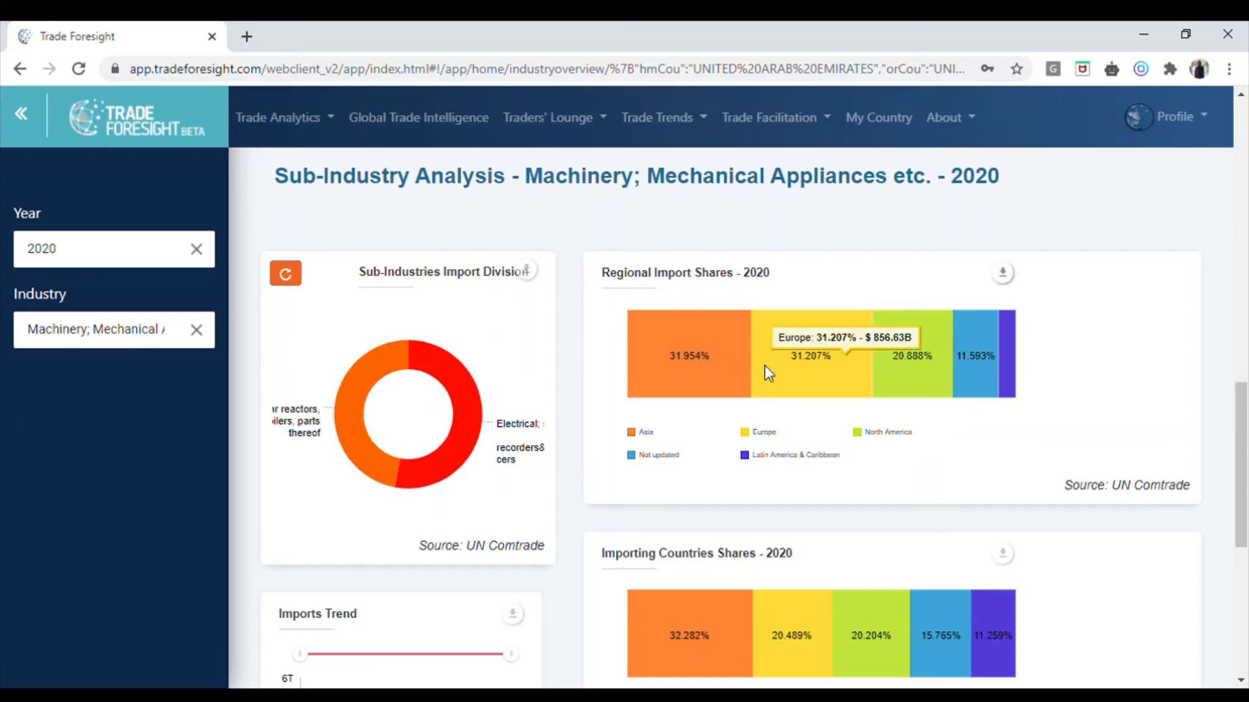
mouse_move(895, 372)
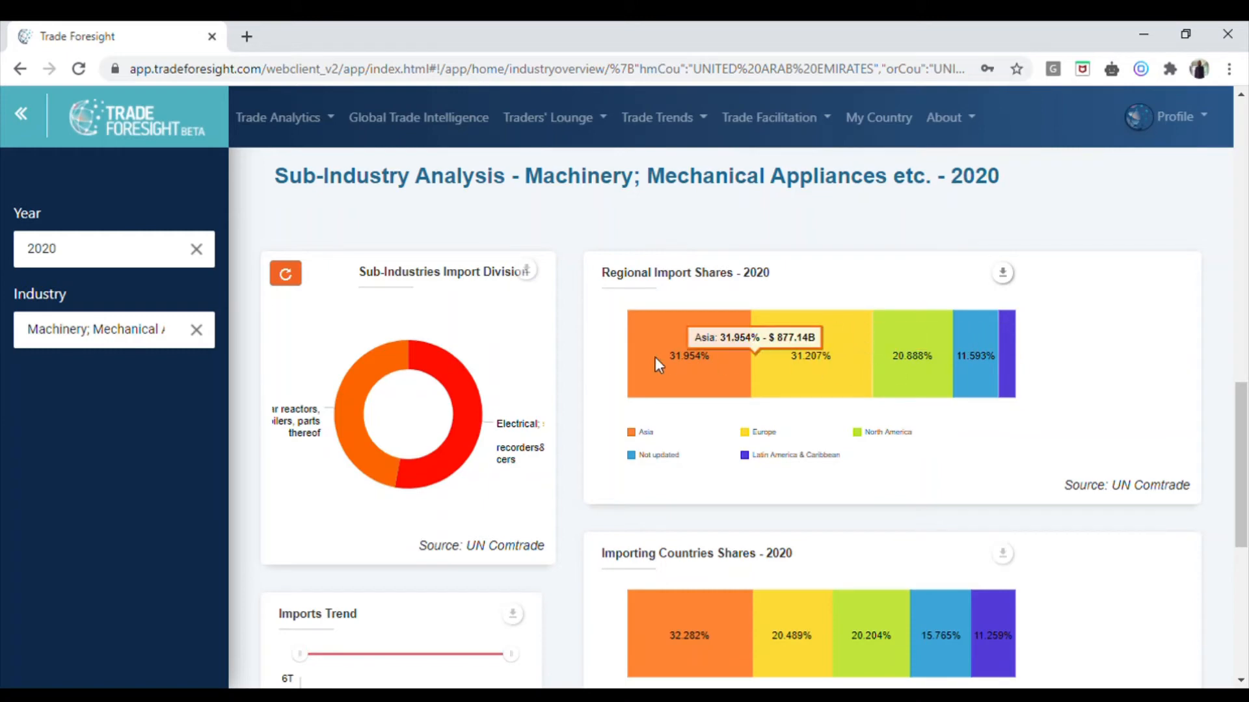
Step: Inspect the Importing Countries Shares and the Top Imported Products Shares, including products HS854231 and HS851712
scroll(654, 357, down, 4)
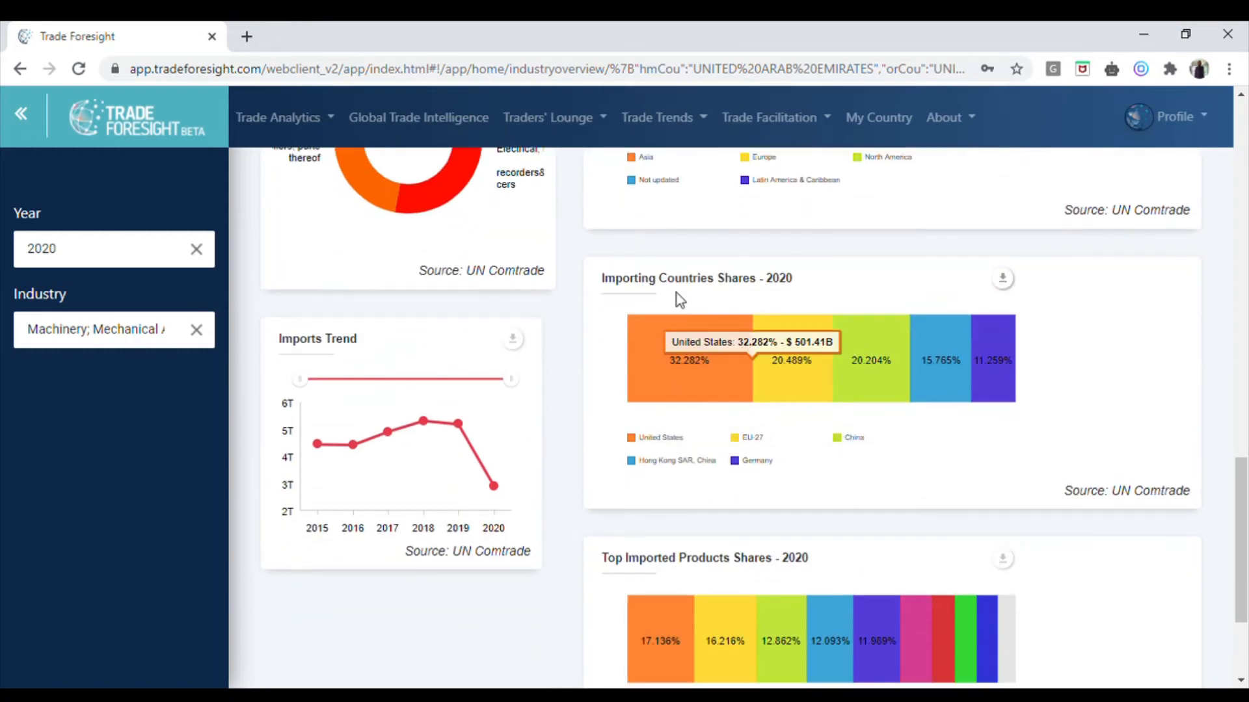
mouse_move(835, 369)
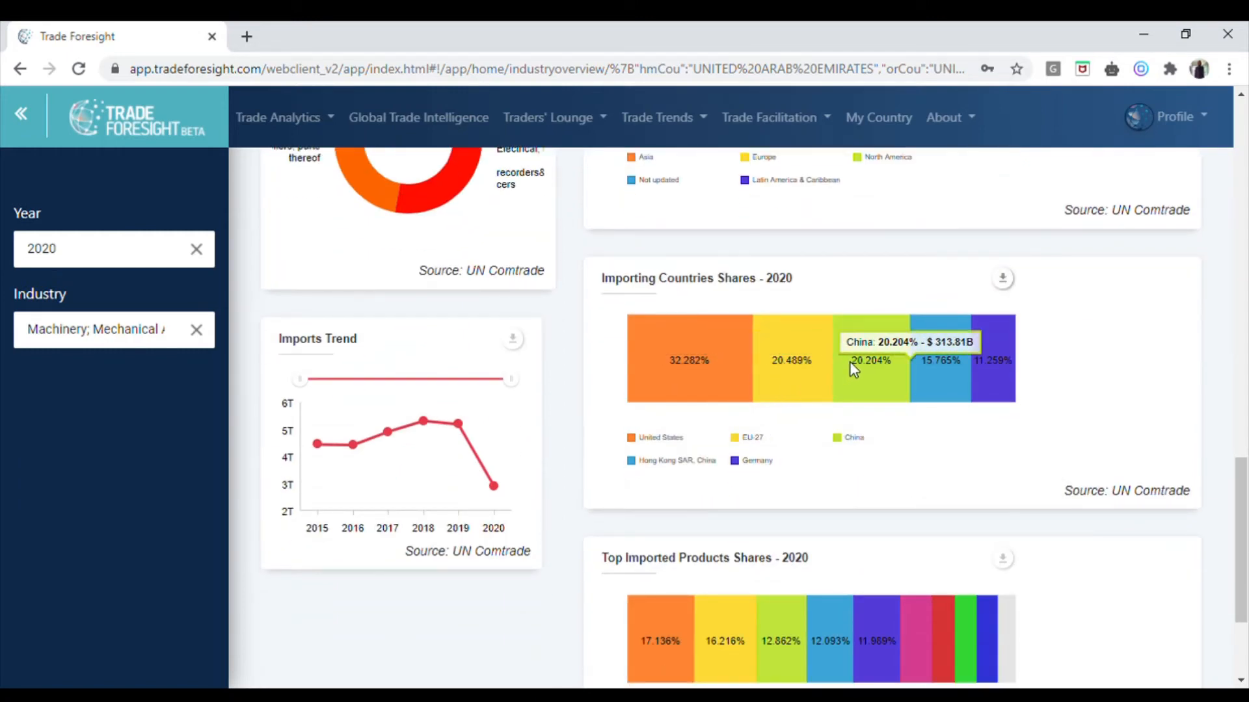
scroll(849, 361, down, 3)
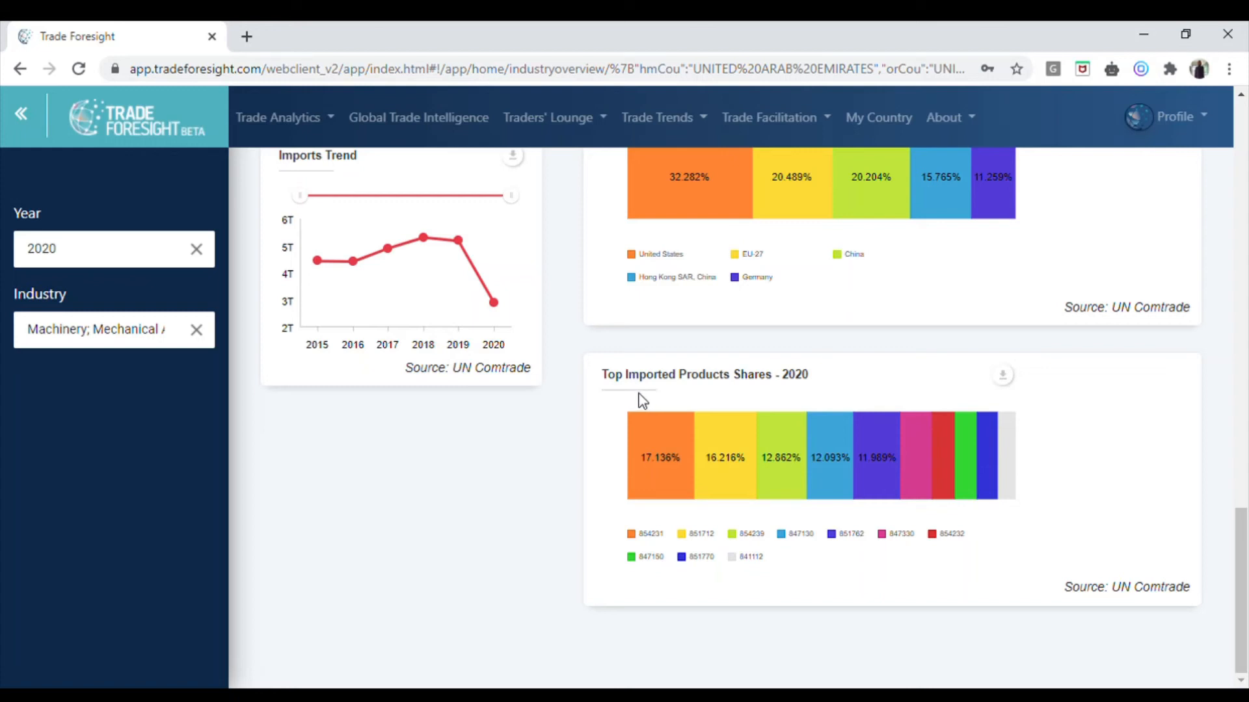
mouse_move(658, 444)
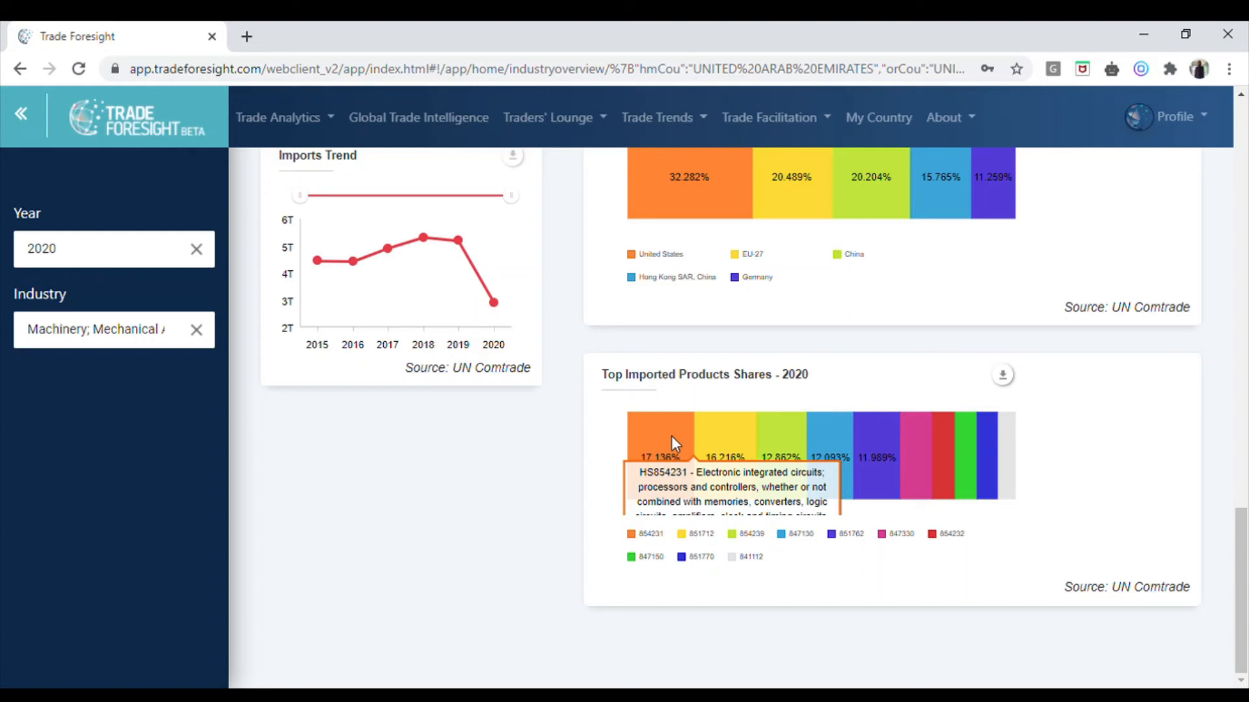
mouse_move(724, 434)
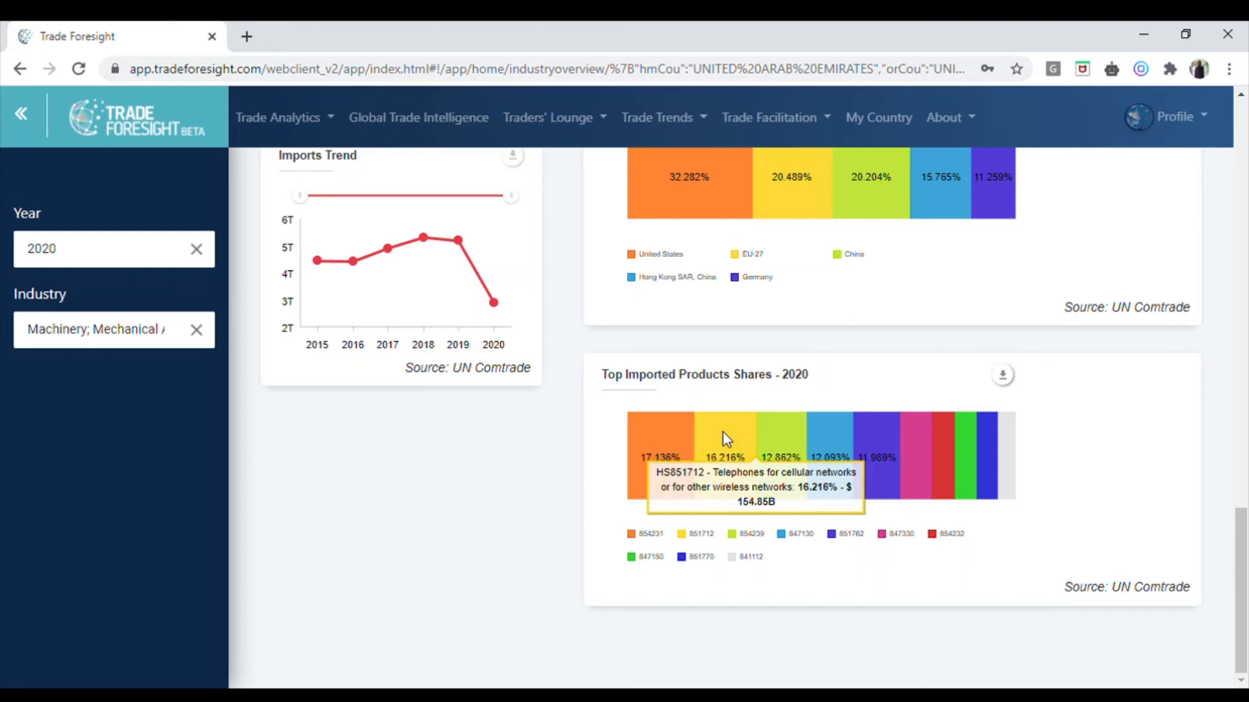
Step: Drill the sub-industry charts down to Electrical; sound recorders&reproducers
scroll(435, 494, up, 2)
scroll(435, 495, up, 1)
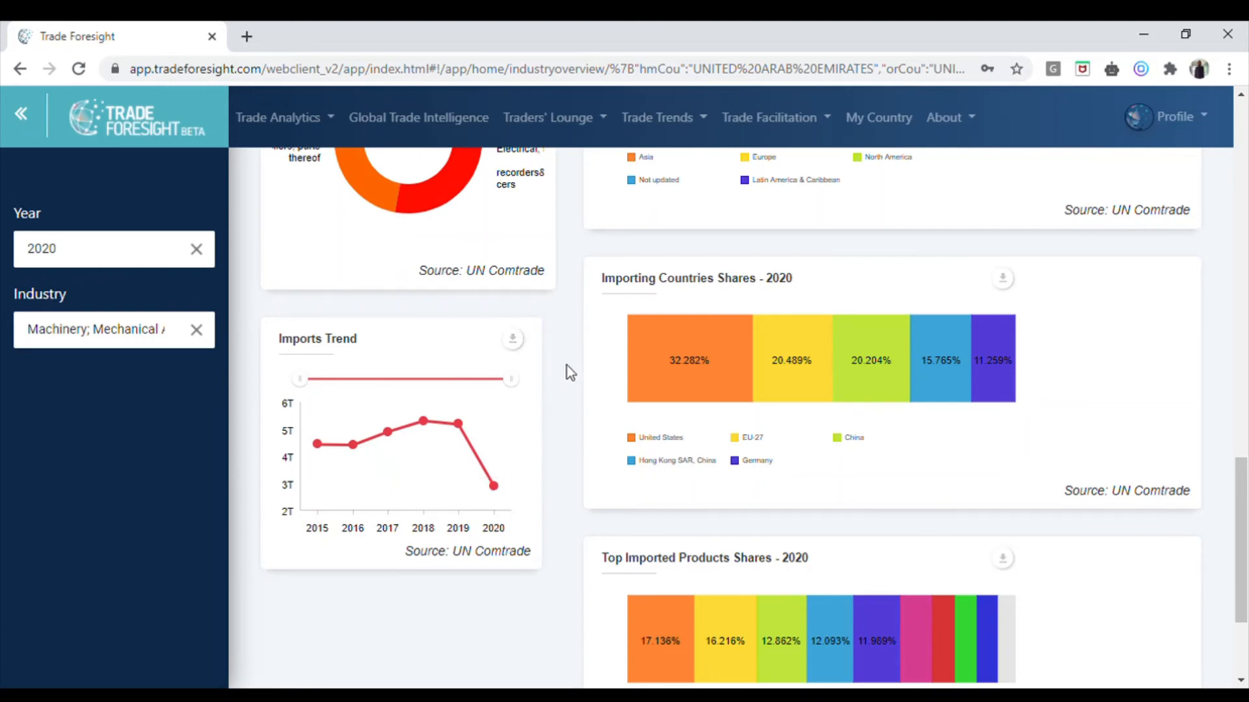
scroll(570, 372, up, 3)
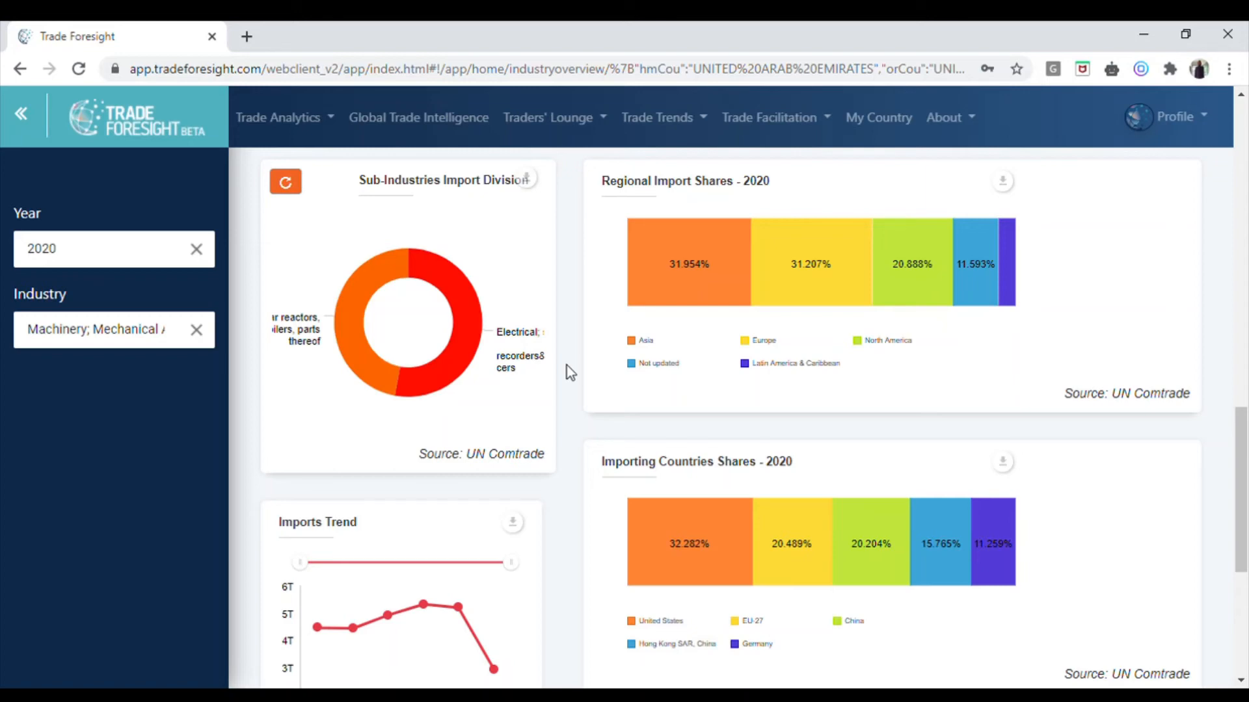
mouse_move(485, 369)
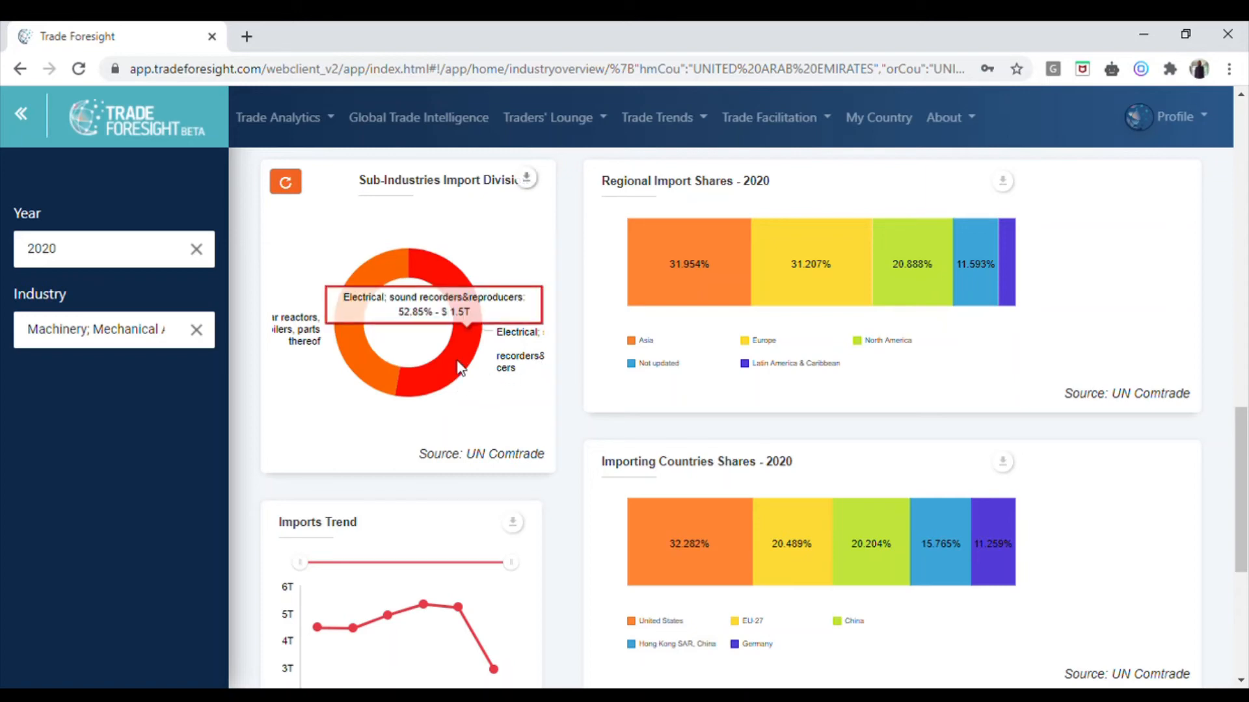
click(458, 362)
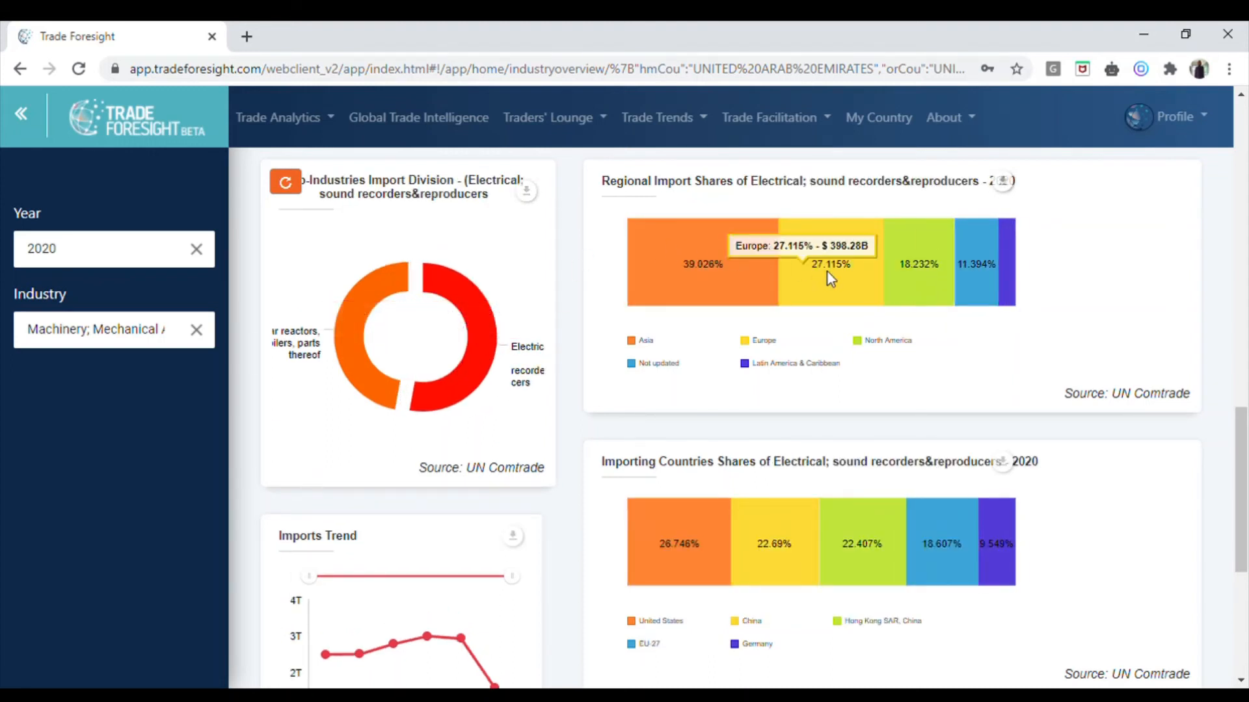
Step: Examine the regional, importing-country and top-product import shares of Electrical; sound recorders&reproducers for 2020
mouse_move(654, 546)
scroll(653, 541, down, 3)
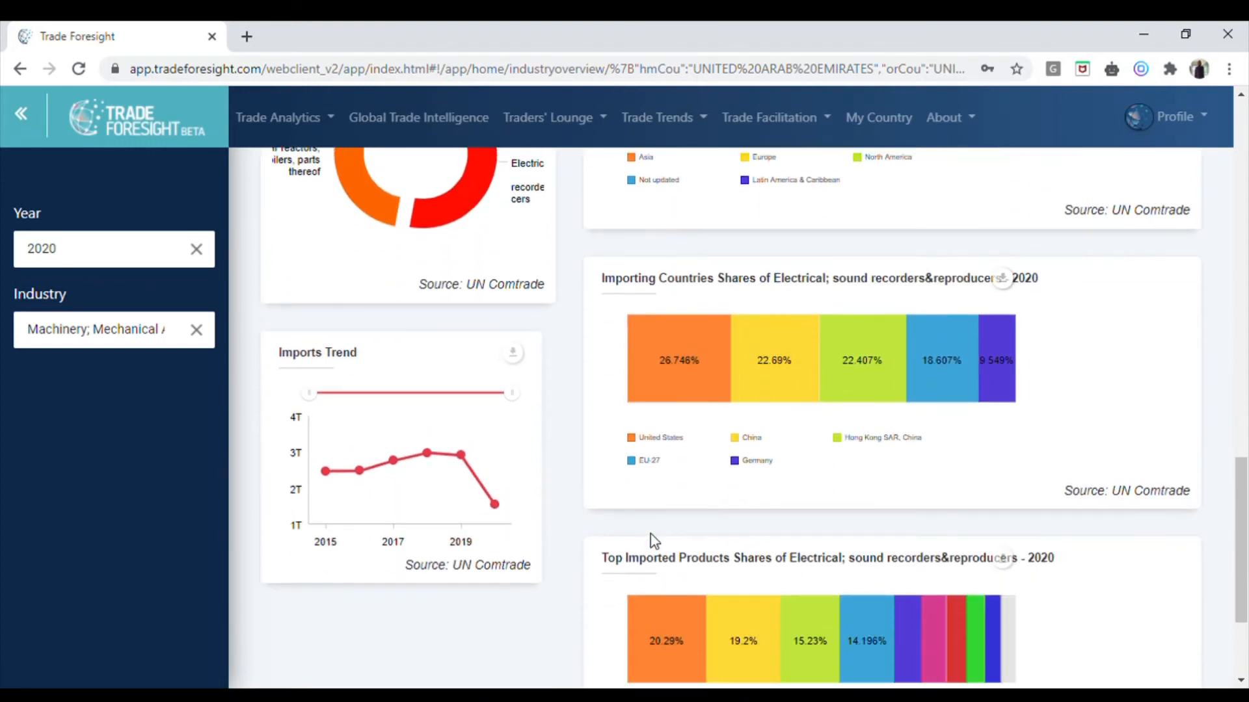
scroll(651, 537, up, 3)
scroll(657, 525, up, 2)
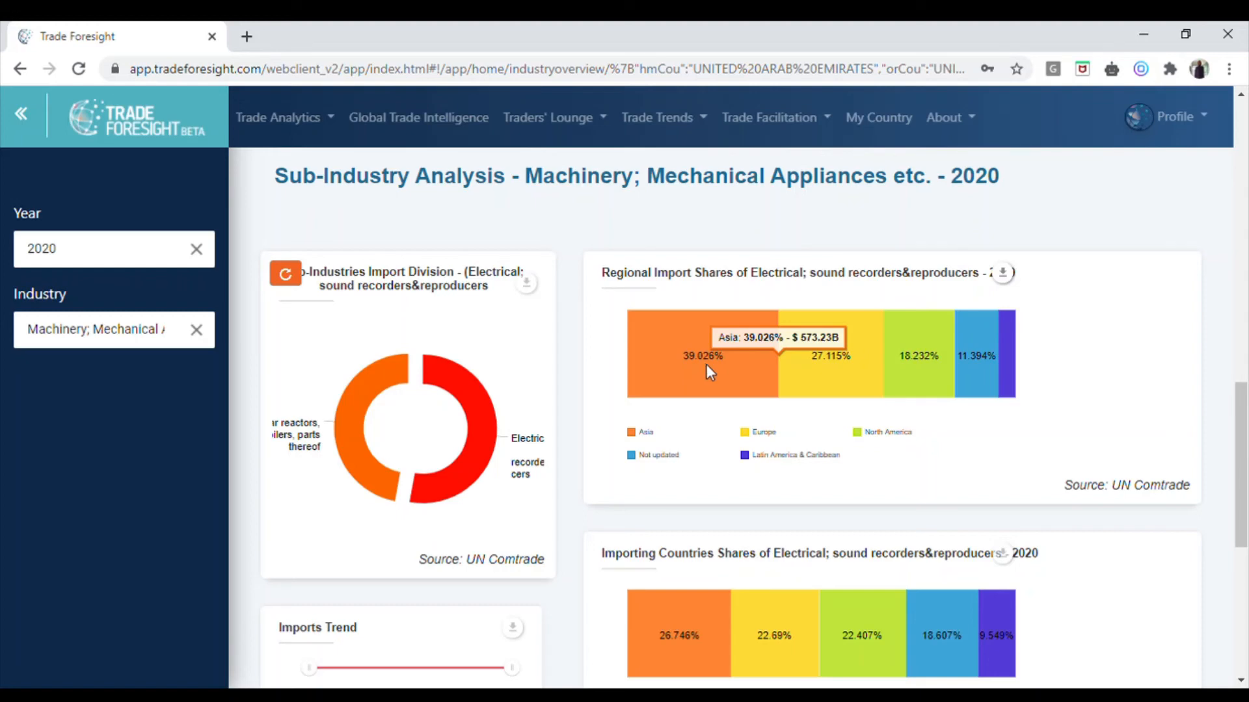
scroll(701, 365, down, 3)
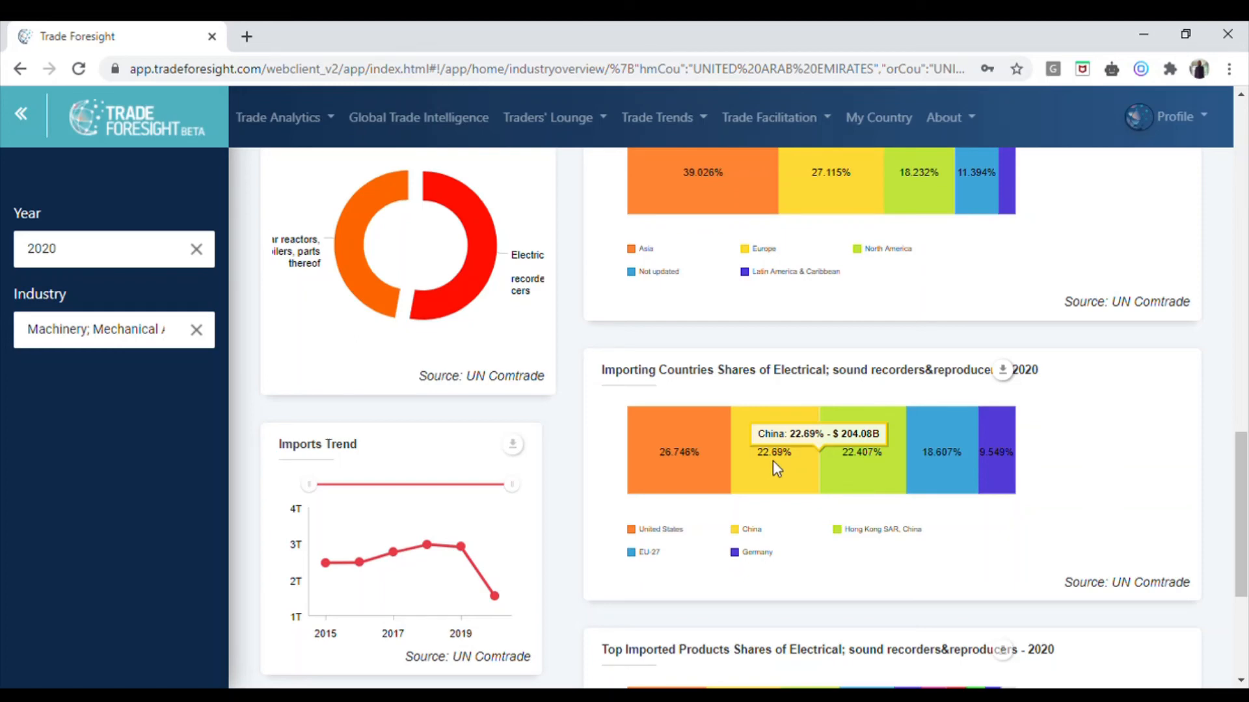
scroll(773, 459, down, 4)
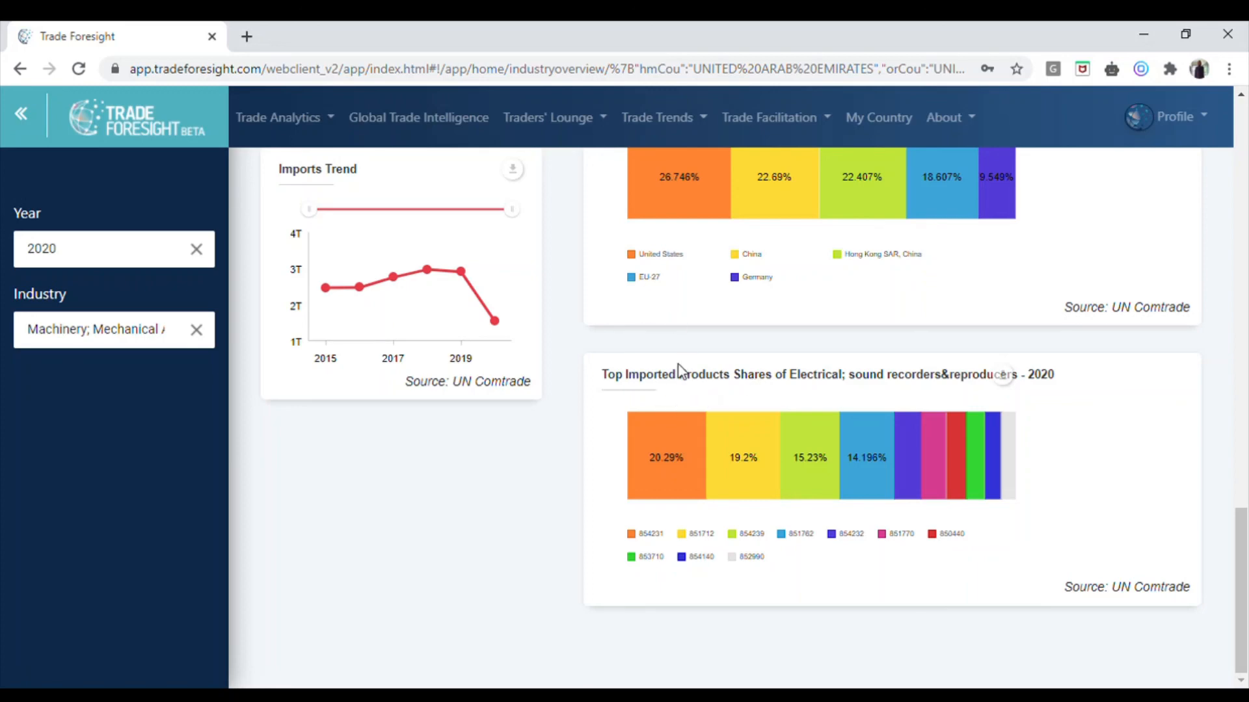
mouse_move(744, 444)
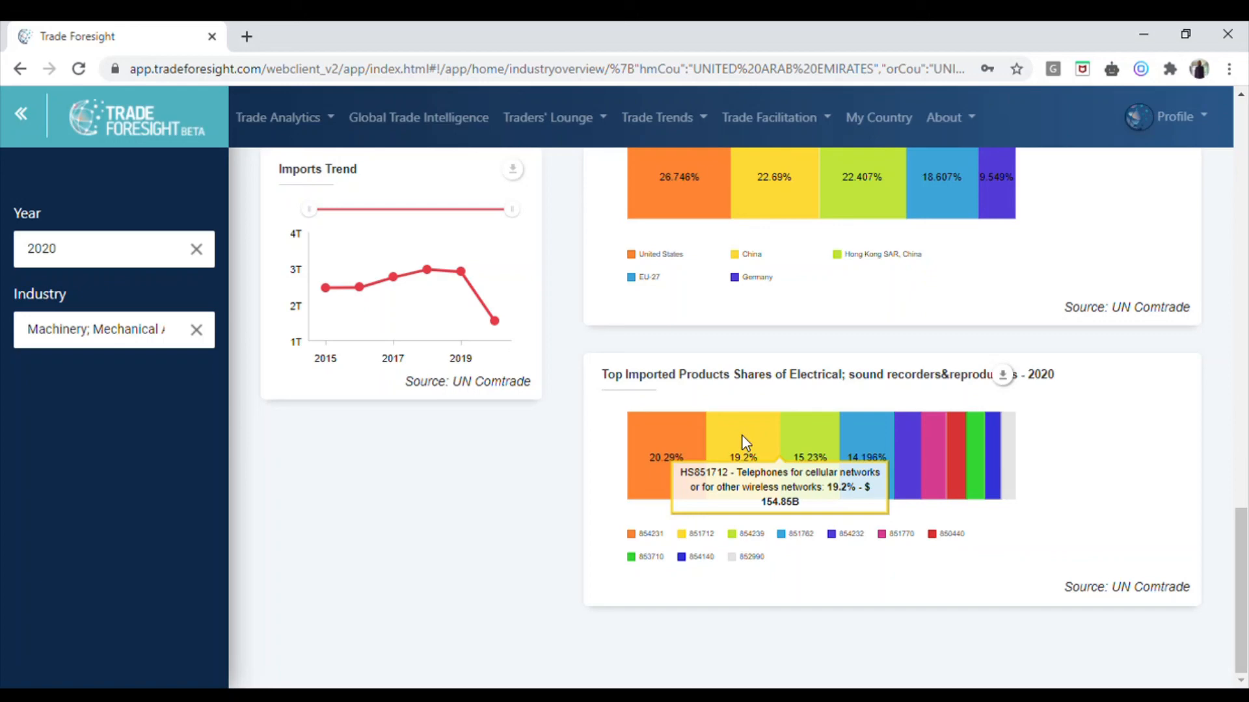
mouse_move(831, 430)
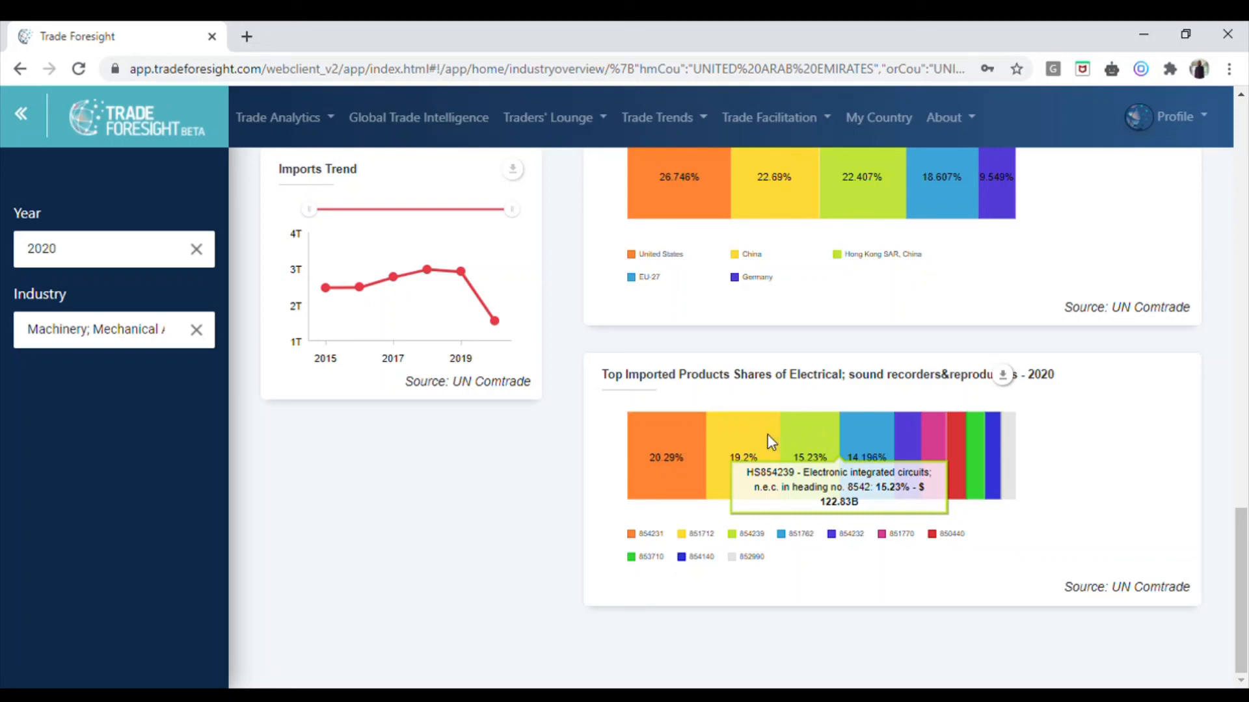
Step: Collapse the separated Electrical; sound recorders&reproducers slice in the Sub-Industries Import Division chart
scroll(426, 481, up, 1)
scroll(426, 482, up, 6)
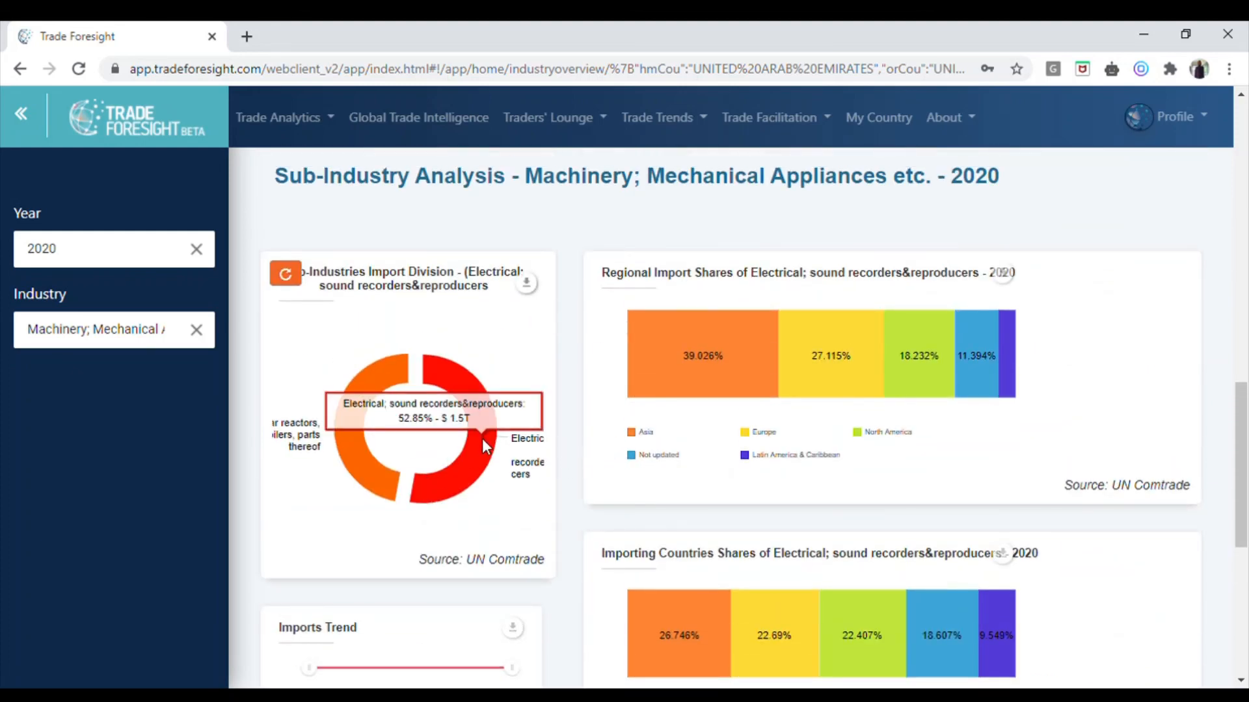
click(498, 430)
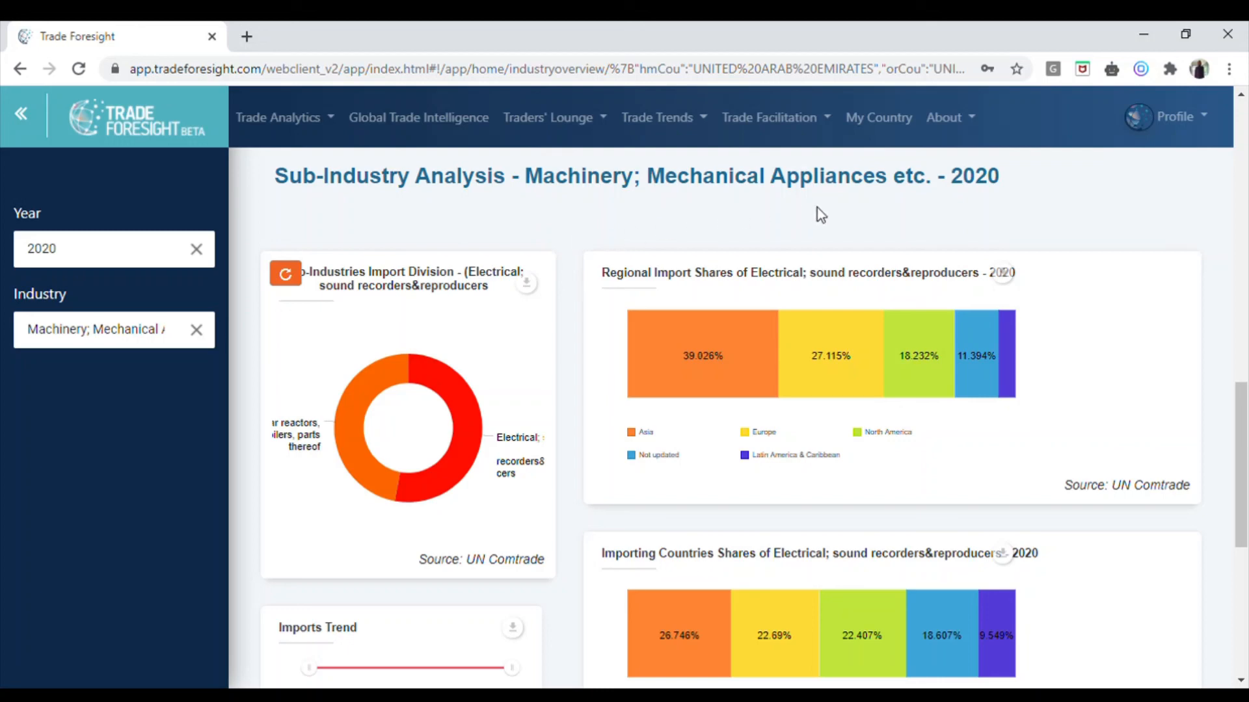
Step: Open the account profile options
click(1189, 123)
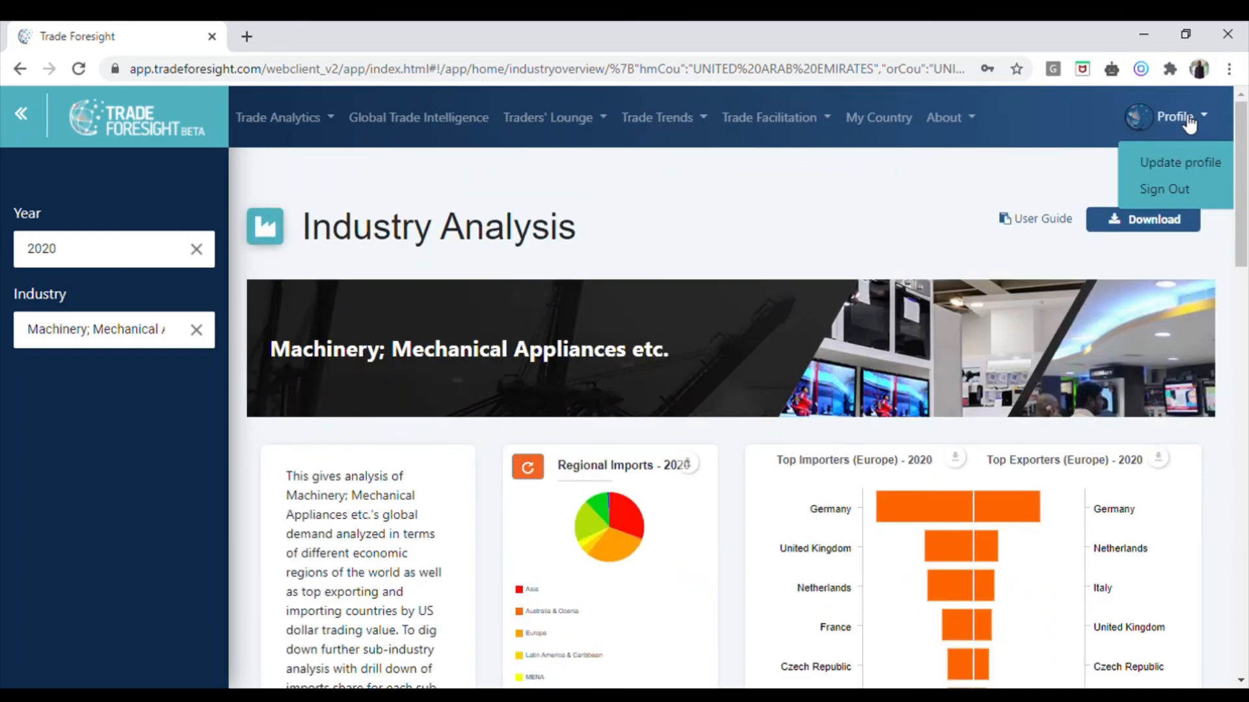